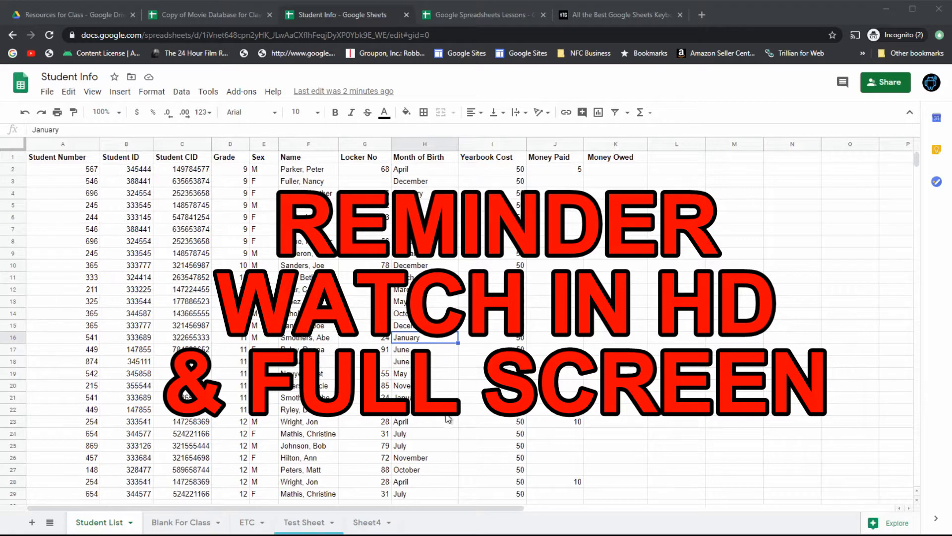
pyautogui.scroll(-1, 318, 395)
pyautogui.scroll(1, 325, 397)
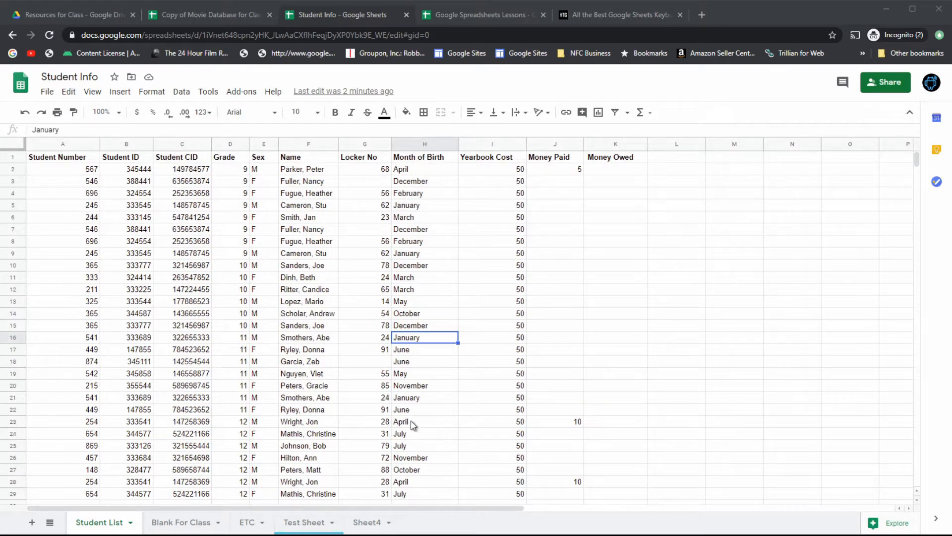
pyautogui.scroll(-1, 316, 348)
pyautogui.scroll(1, 316, 348)
pyautogui.scroll(-2, 337, 369)
pyautogui.scroll(2, 336, 369)
pyautogui.click(181, 91)
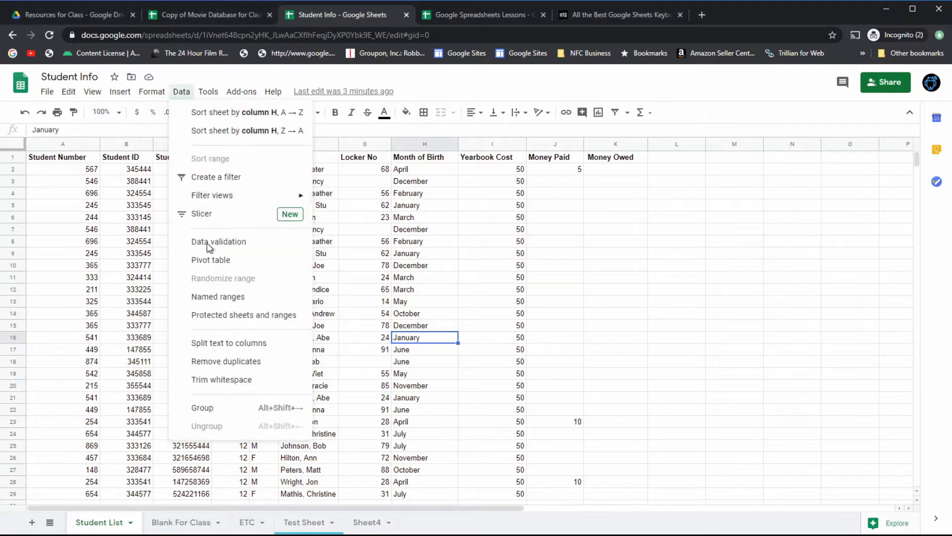
pyautogui.click(234, 361)
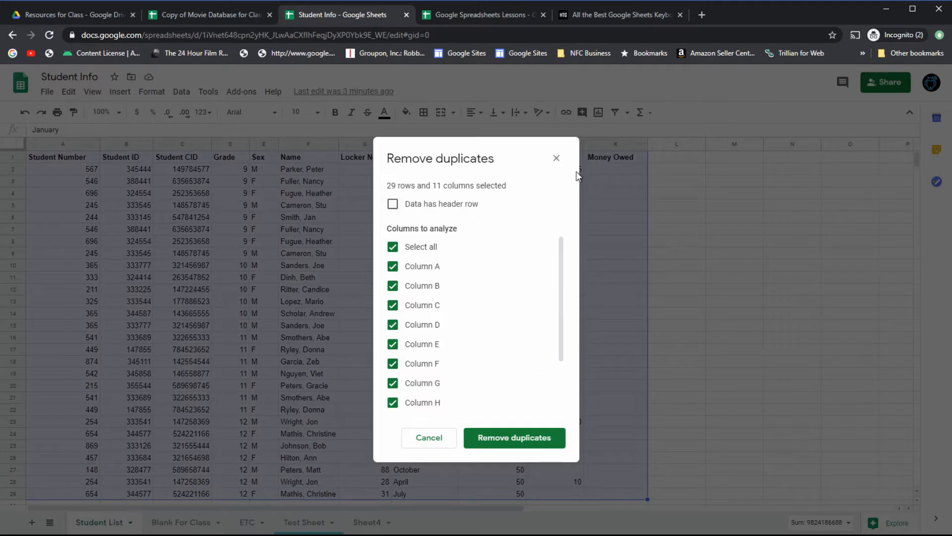
pyautogui.click(557, 158)
# Select the entire student table A1:K29, including its header row, and clear the selection again
pyautogui.click(393, 257)
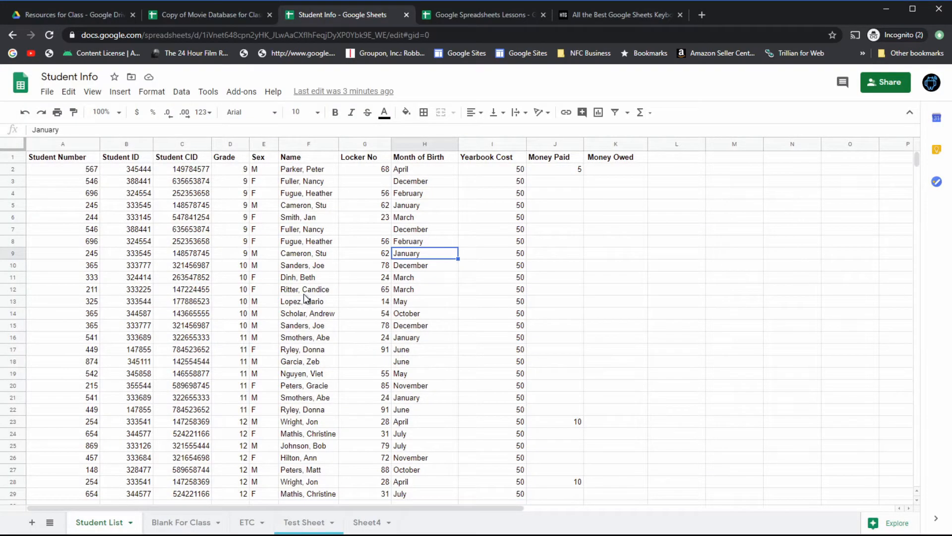
pyautogui.hotkey('ctrl', 'a')
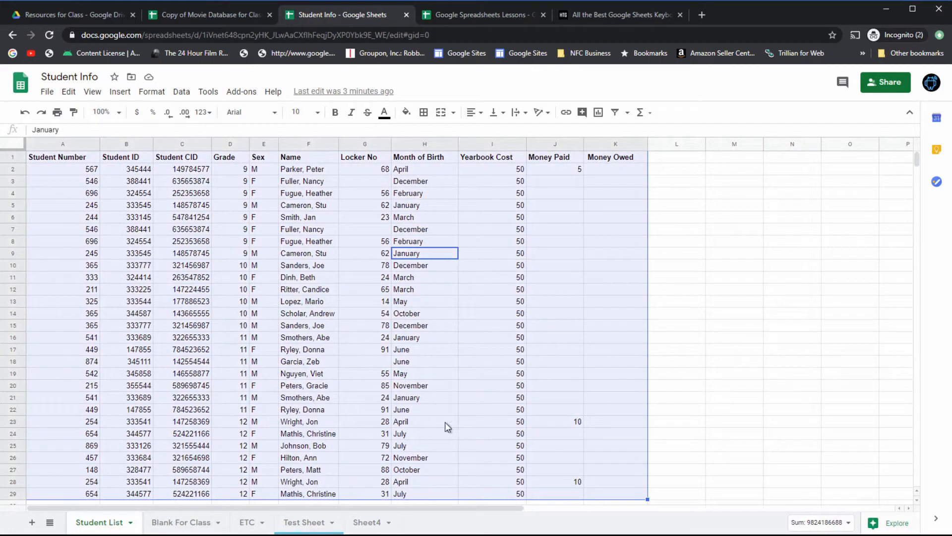
pyautogui.scroll(-1, 489, 391)
pyautogui.scroll(1, 482, 376)
pyautogui.click(412, 322)
pyautogui.moveTo(57, 158)
pyautogui.mouseDown()
pyautogui.moveTo(149, 330)
pyautogui.moveTo(526, 472)
pyautogui.moveTo(574, 502)
pyautogui.moveTo(636, 498)
pyautogui.mouseUp()
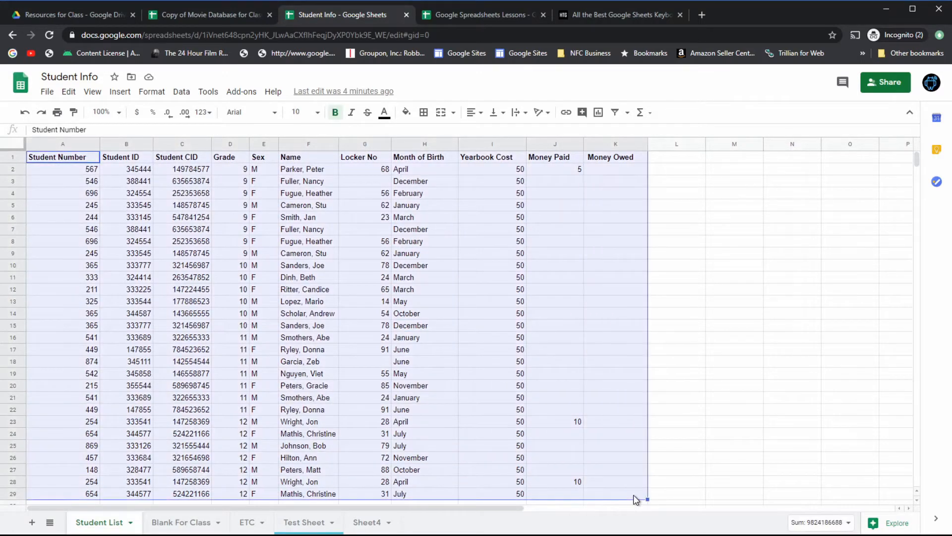
pyautogui.click(712, 402)
pyautogui.click(414, 350)
pyautogui.hotkey('ctrl', 'a')
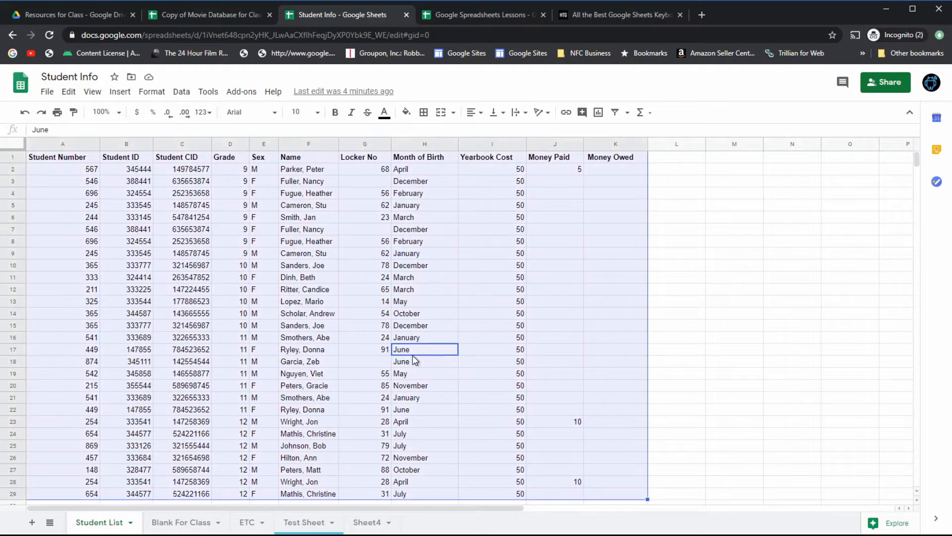
pyautogui.click(313, 305)
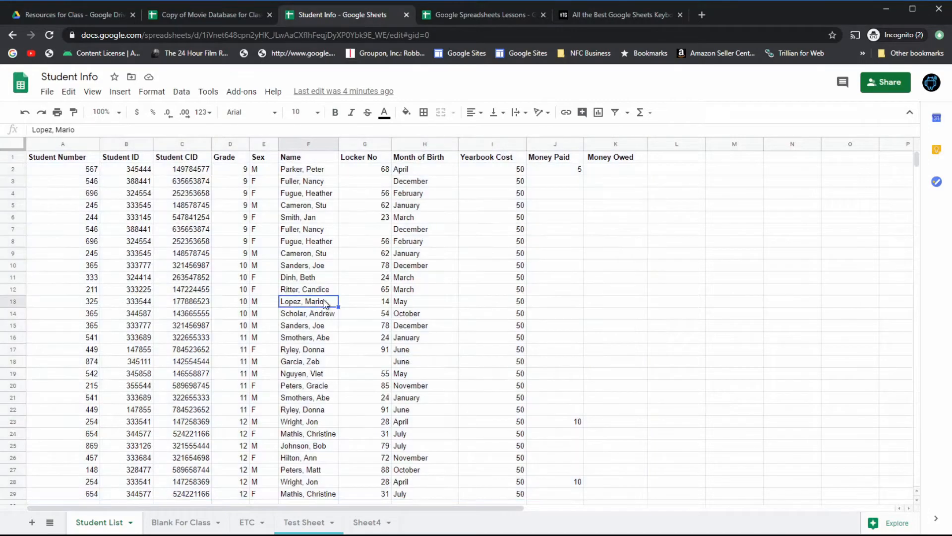
pyautogui.scroll(-3, 417, 315)
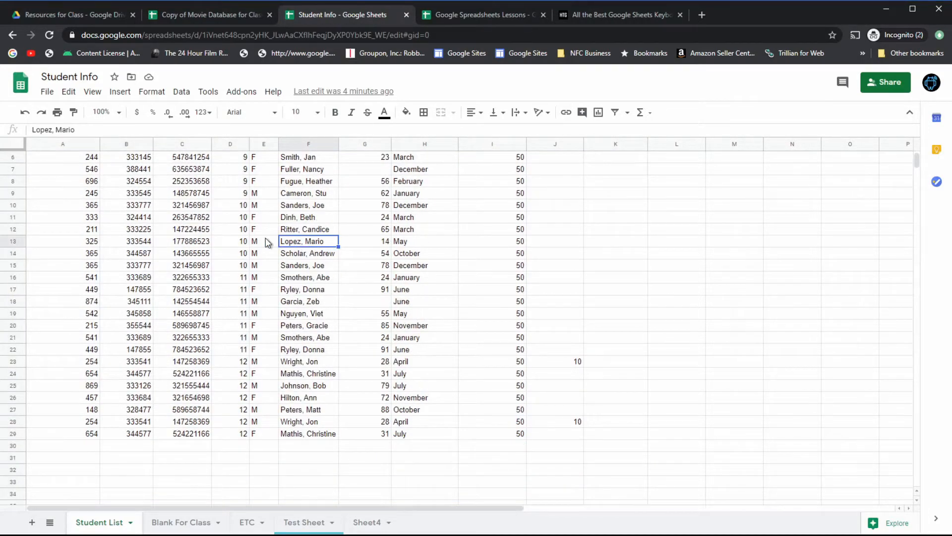
pyautogui.scroll(3, 363, 297)
# Remove duplicate rows from the student table, treating the first row as a header and analyzing only Column B - Student ID
pyautogui.click(320, 293)
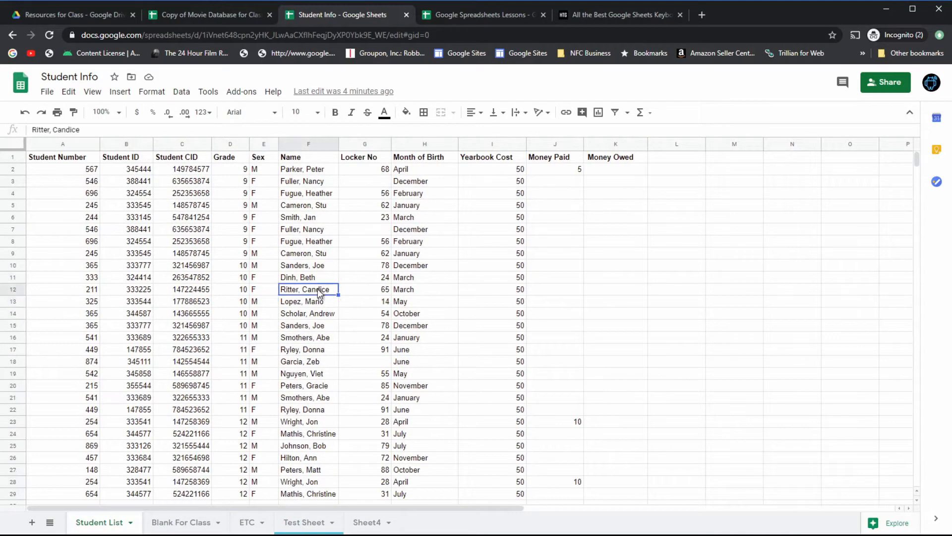
pyautogui.click(181, 93)
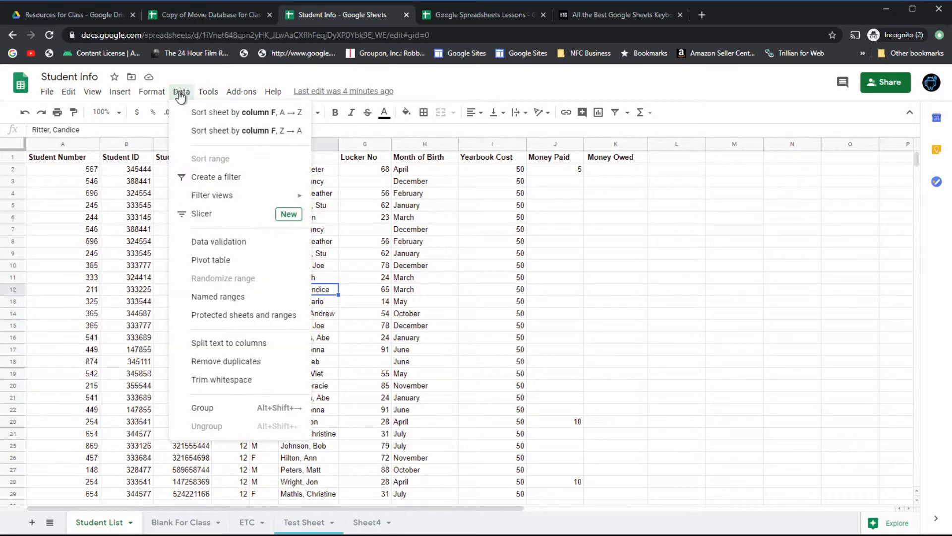
pyautogui.click(233, 361)
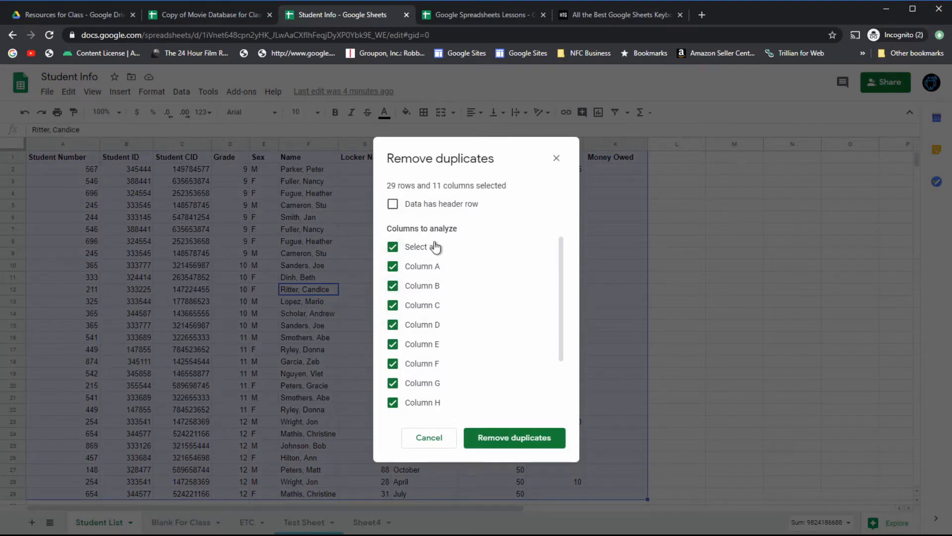
pyautogui.click(393, 207)
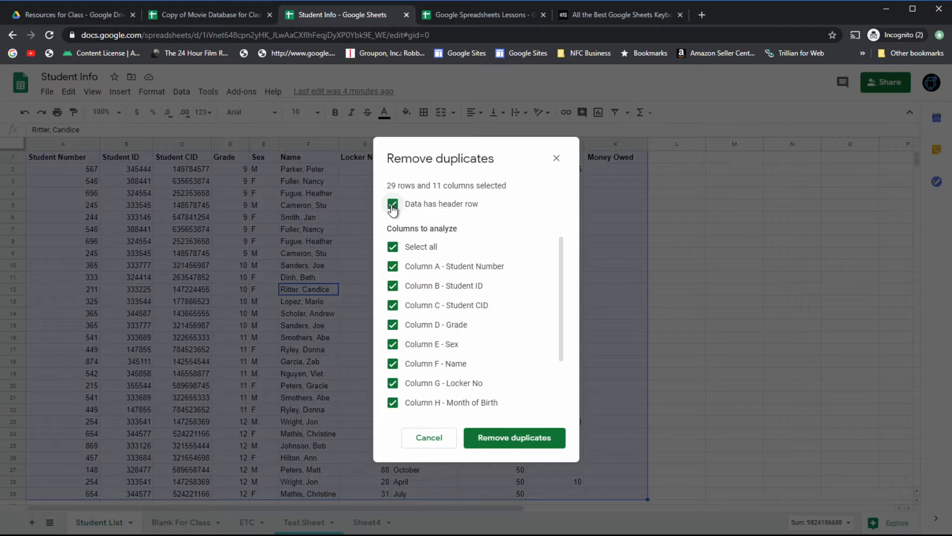
pyautogui.click(392, 248)
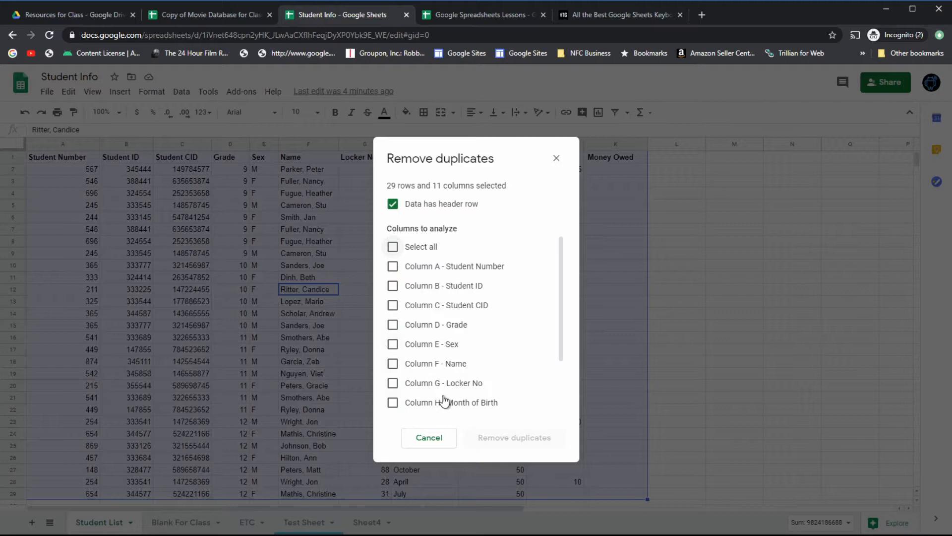
pyautogui.scroll(-2, 464, 329)
pyautogui.scroll(2, 463, 330)
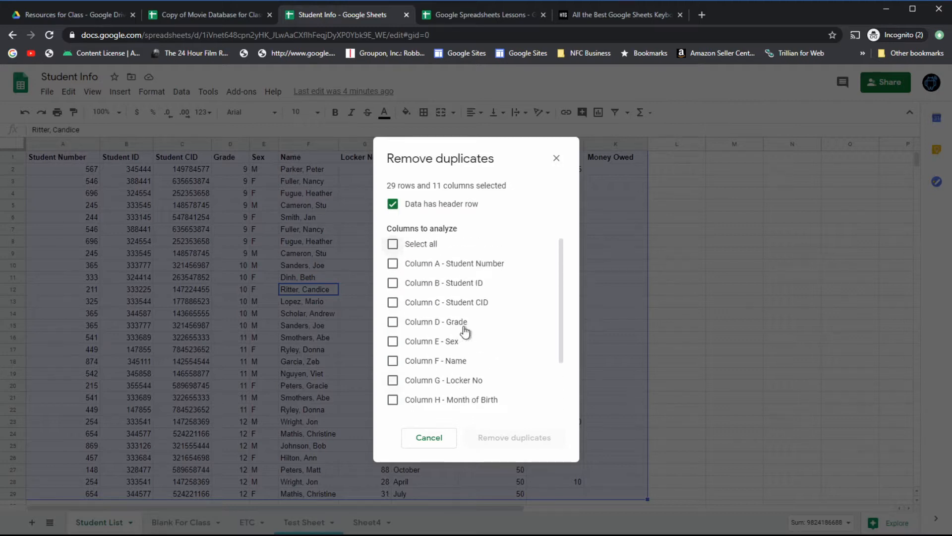
pyautogui.click(393, 286)
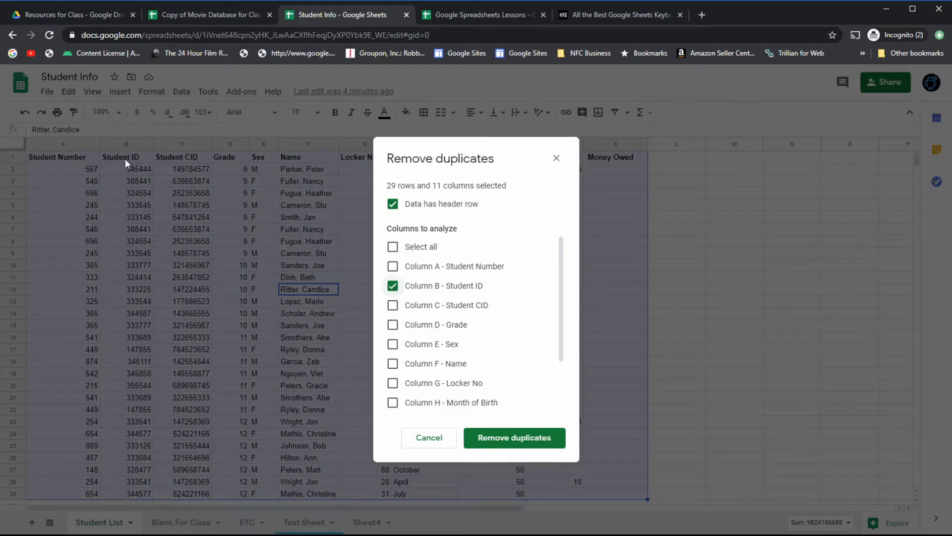
pyautogui.click(522, 444)
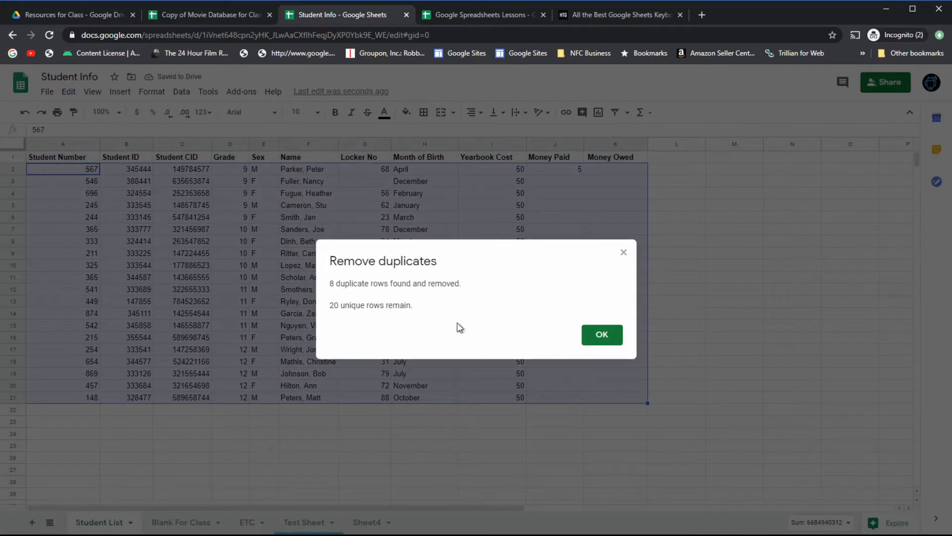
pyautogui.click(603, 336)
pyautogui.click(196, 410)
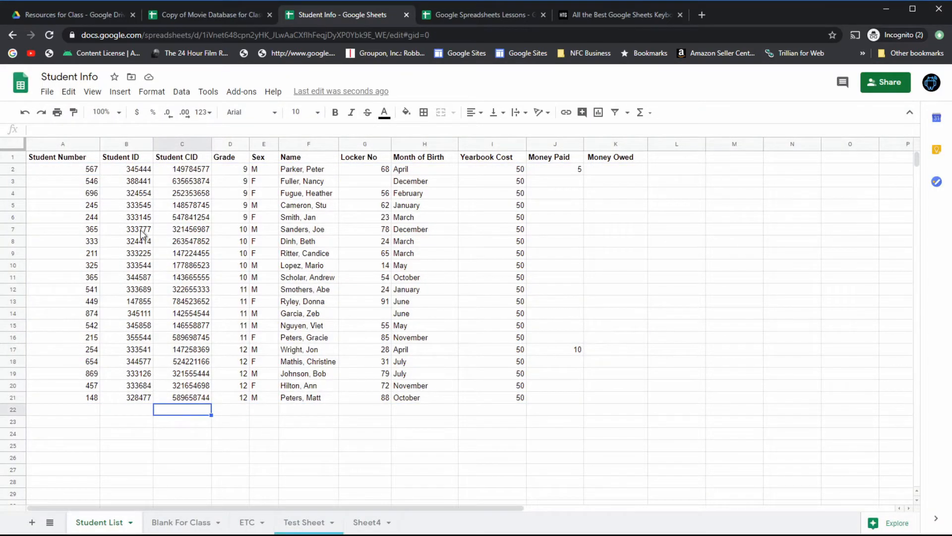
# Undo the removal of duplicate rows in the Student List sheet
pyautogui.click(138, 173)
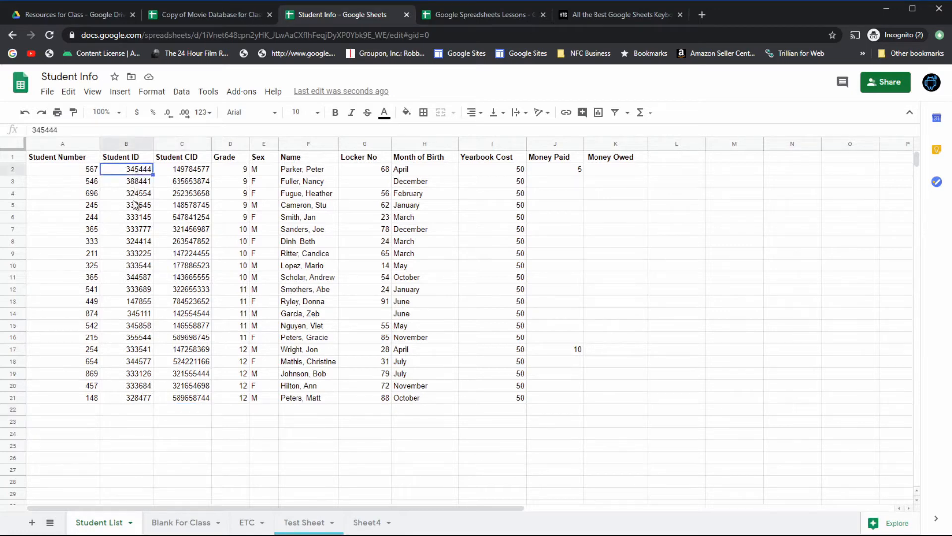
pyautogui.click(25, 115)
pyautogui.scroll(-1, 220, 349)
pyautogui.click(179, 370)
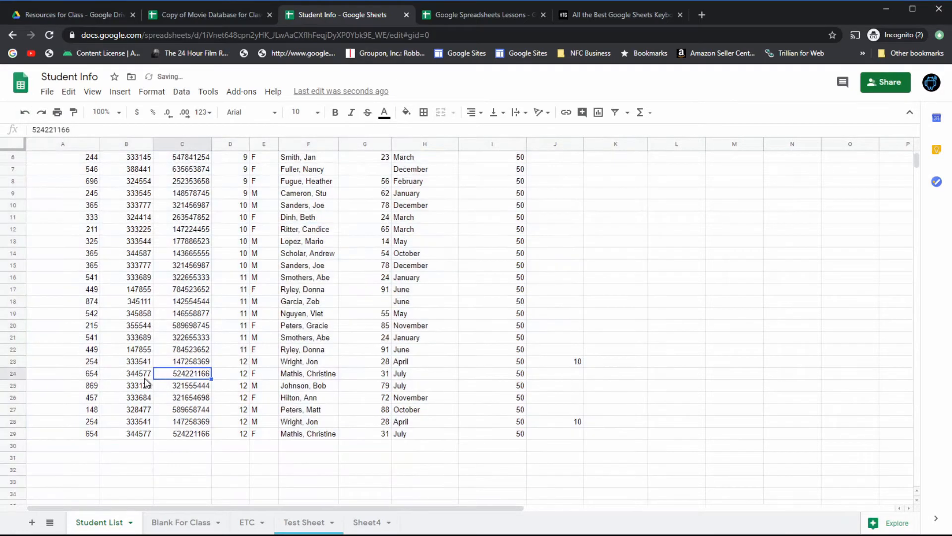
pyautogui.scroll(1, 131, 380)
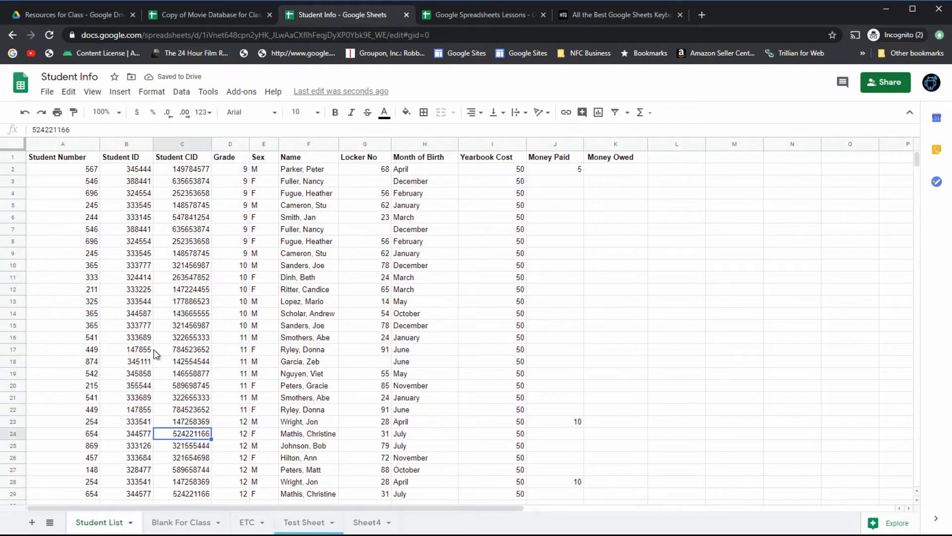
# Add a filter to the student table and sort it by Student ID from A to Z
pyautogui.click(615, 118)
pyautogui.click(147, 157)
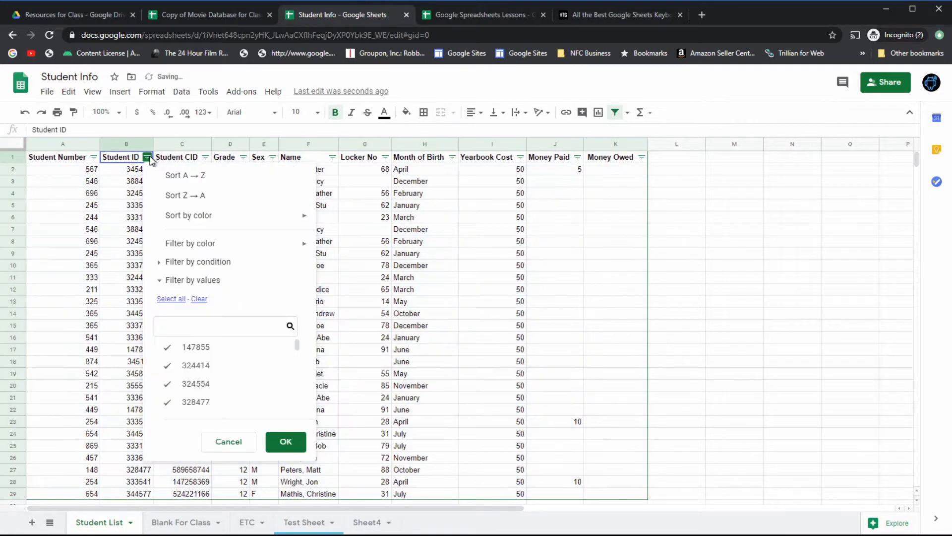
pyautogui.click(171, 176)
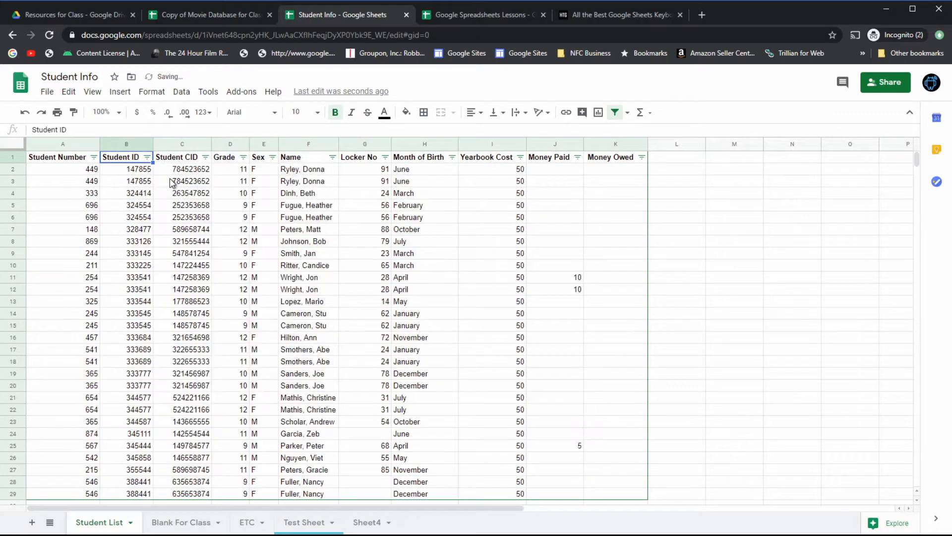
# Examine the sorted rows for repeated entries in the Student ID, Student CID and Name columns
pyautogui.click(208, 244)
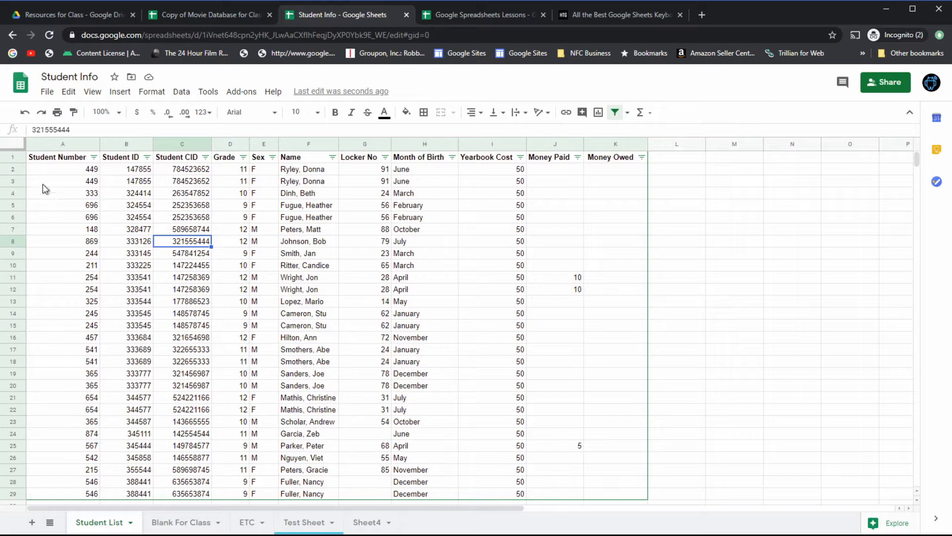
pyautogui.click(15, 185)
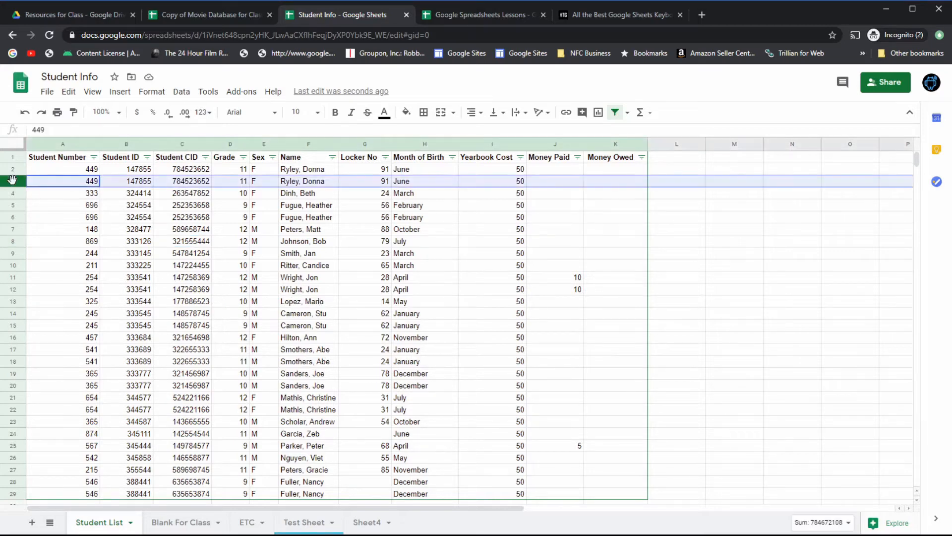
pyautogui.click(304, 240)
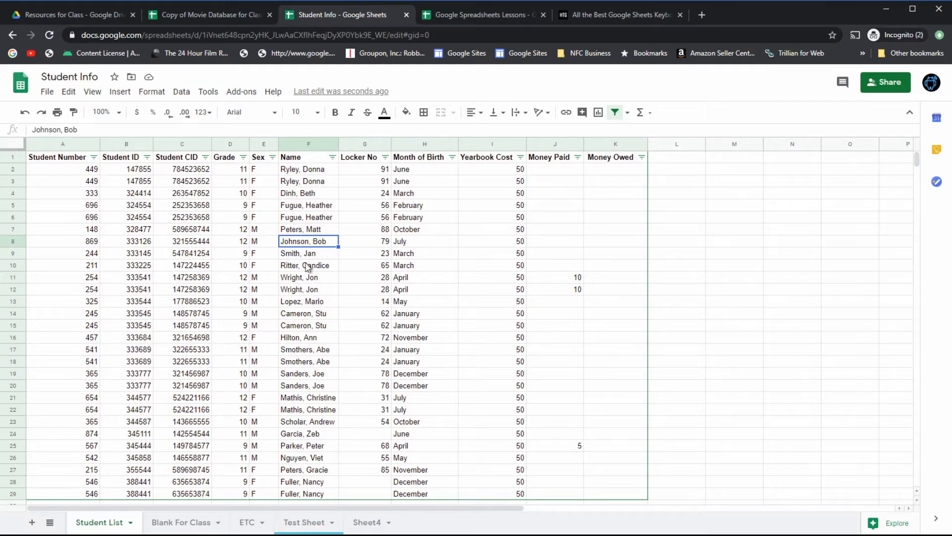
pyautogui.click(322, 184)
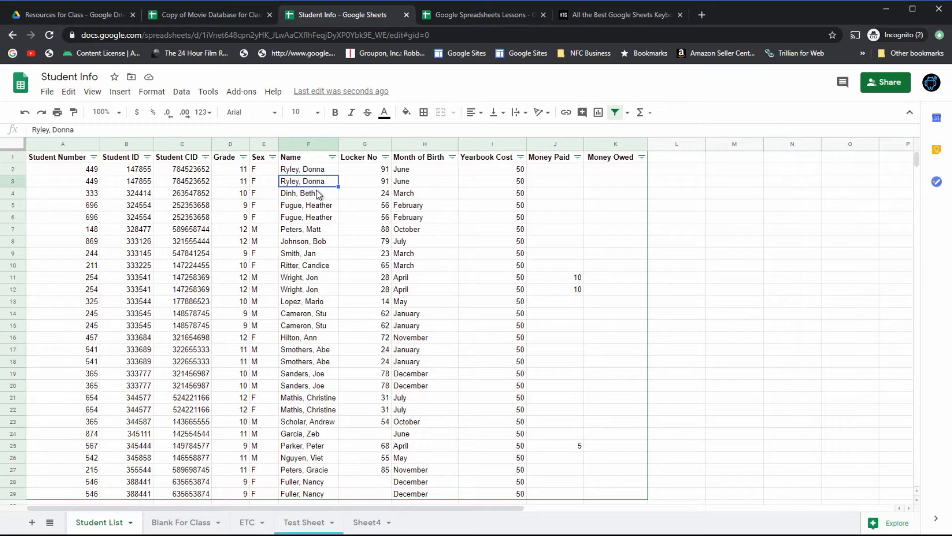
pyautogui.click(325, 205)
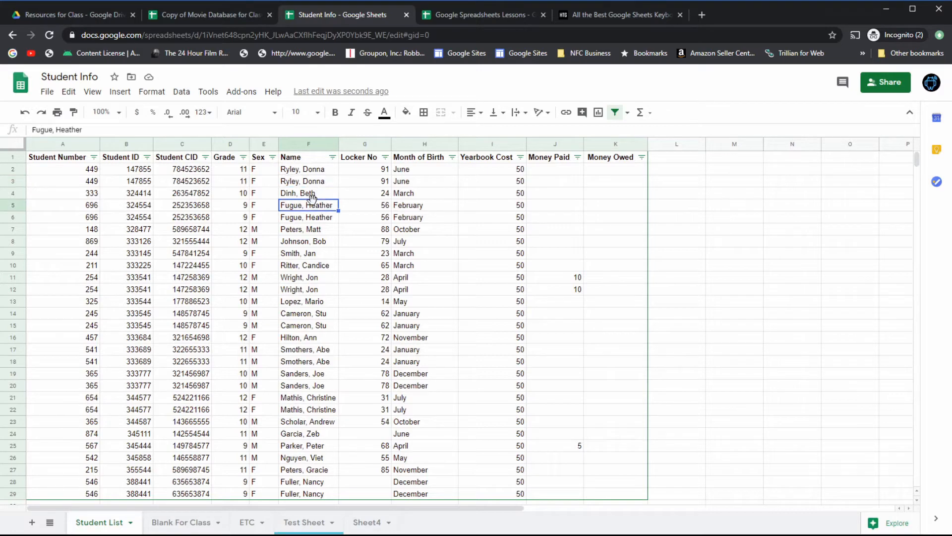
pyautogui.click(313, 196)
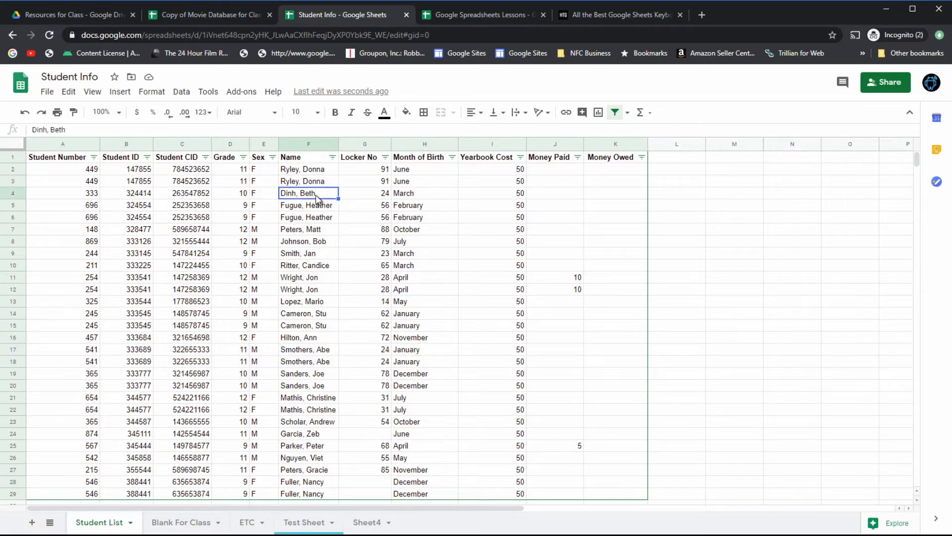
pyautogui.click(137, 182)
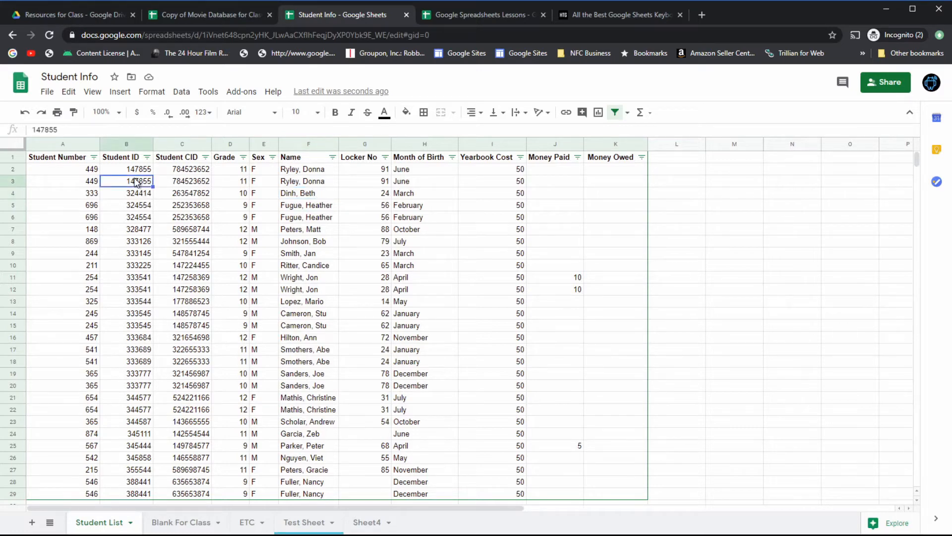
pyautogui.click(202, 187)
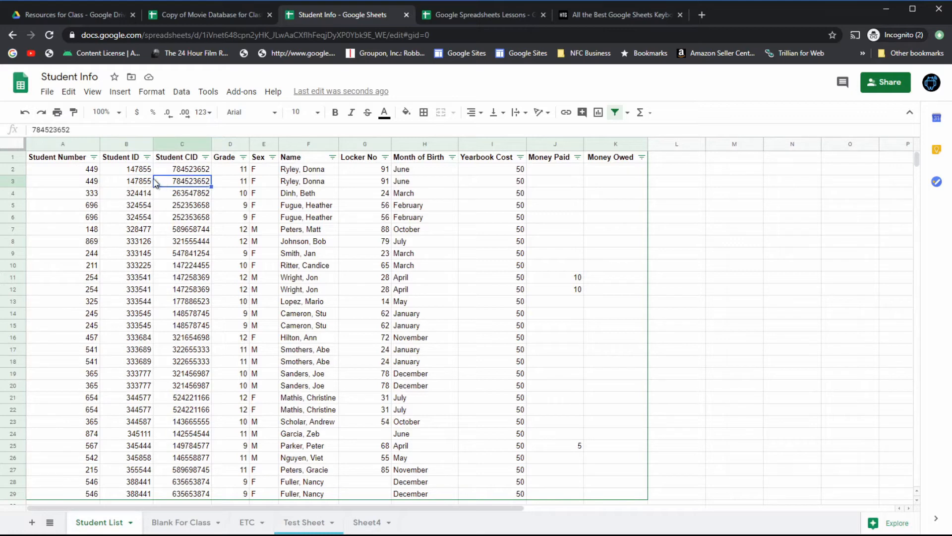
pyautogui.click(145, 183)
pyautogui.click(189, 187)
# Remove duplicate rows from the whole Student List table, with a header row and only Column B - Student ID analyzed
pyautogui.click(286, 280)
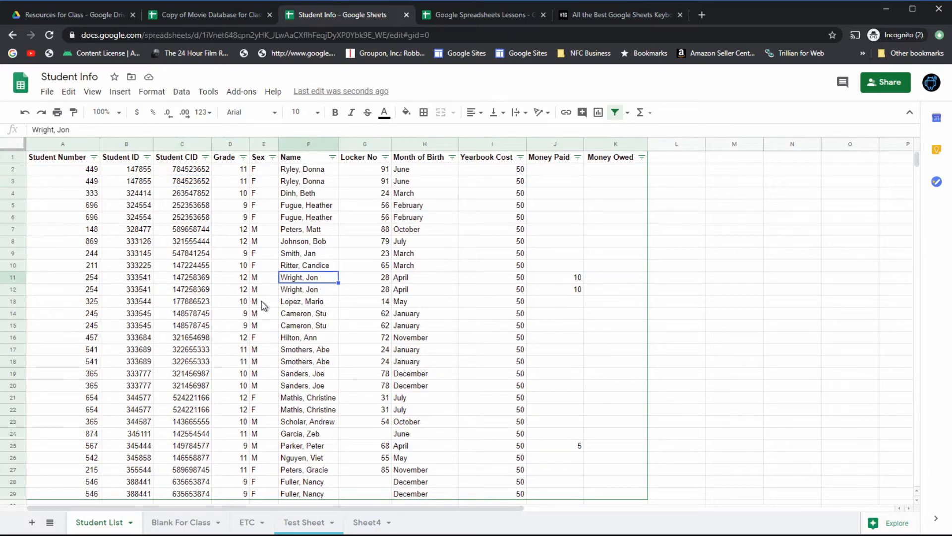
pyautogui.hotkey('ctrl', 'a')
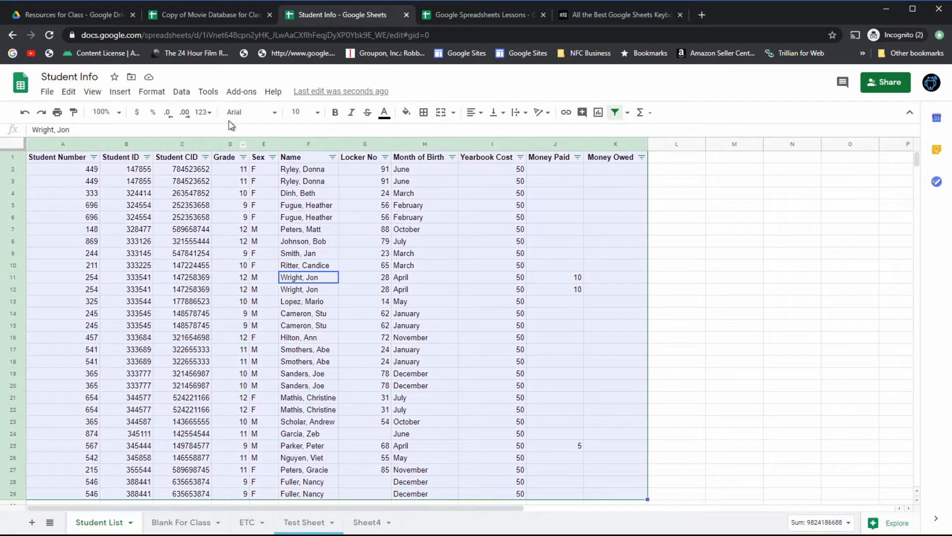
pyautogui.click(185, 93)
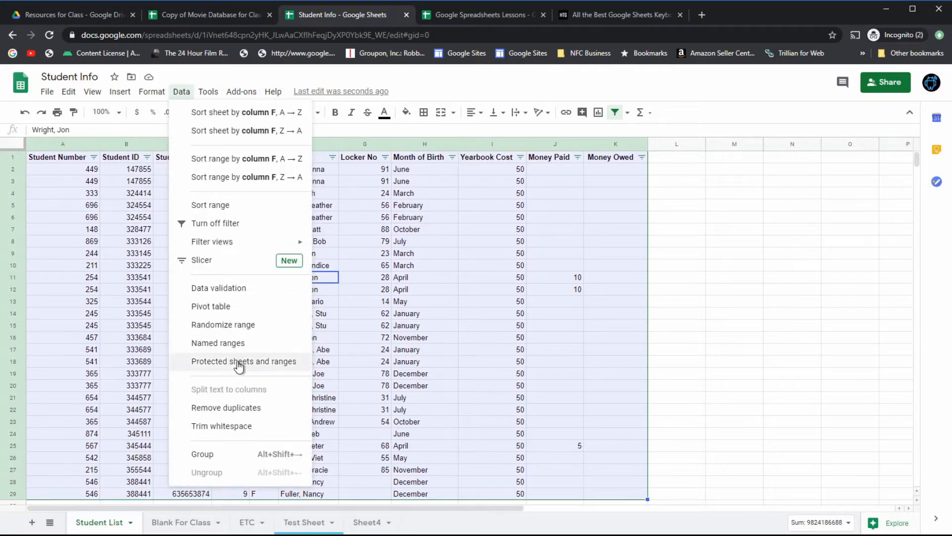
pyautogui.click(248, 407)
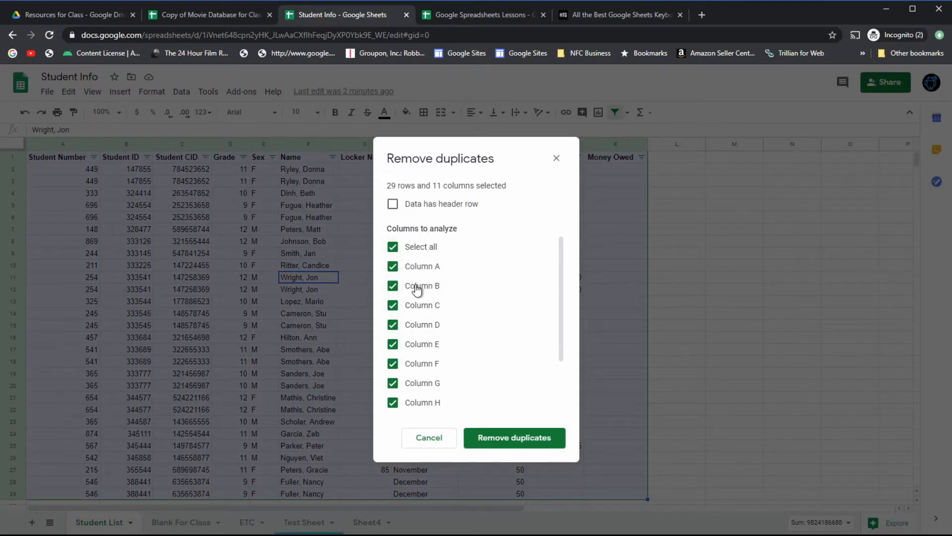
pyautogui.click(392, 246)
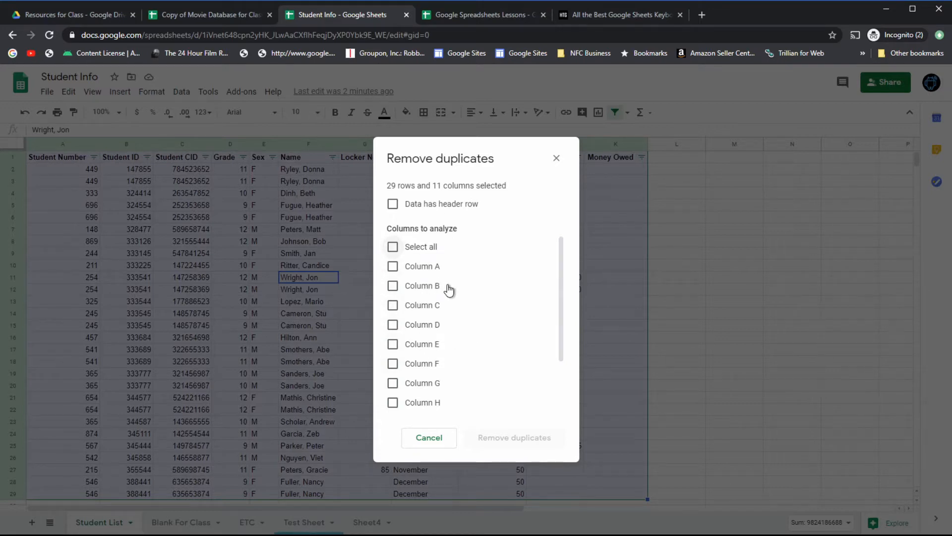
pyautogui.scroll(-1, 439, 308)
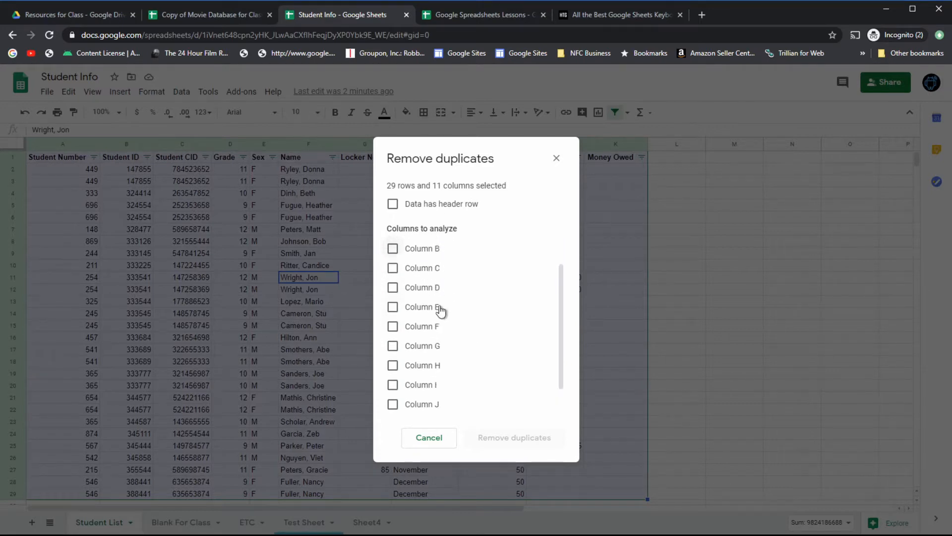
pyautogui.scroll(1, 439, 309)
pyautogui.click(394, 205)
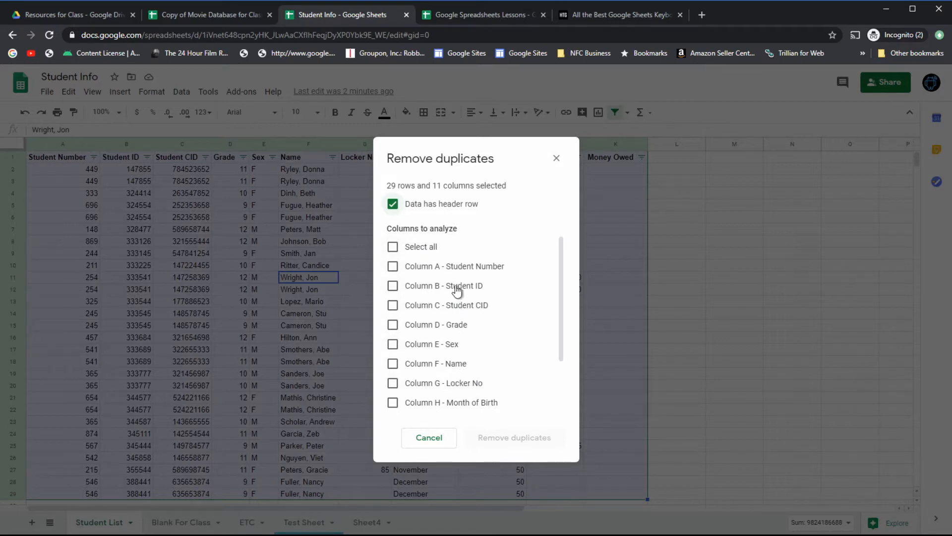
pyautogui.click(393, 287)
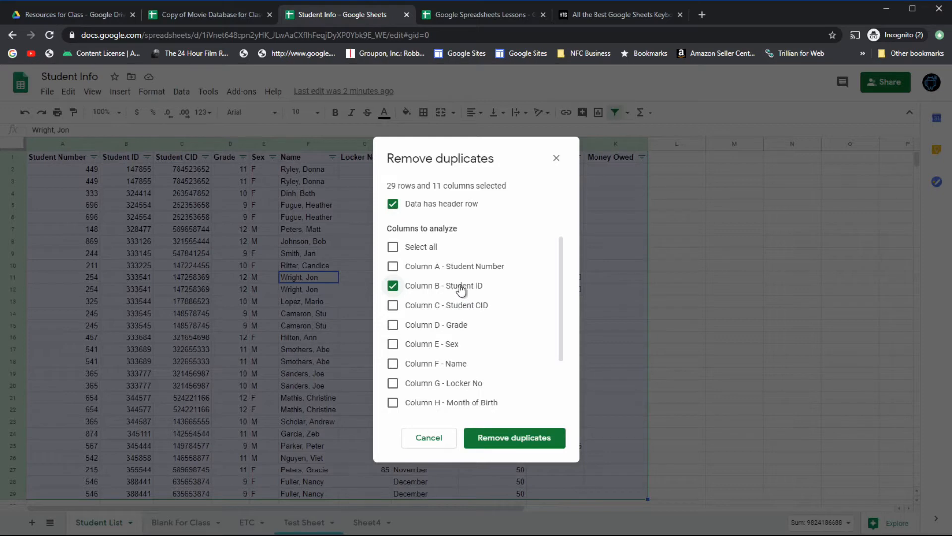
pyautogui.click(517, 439)
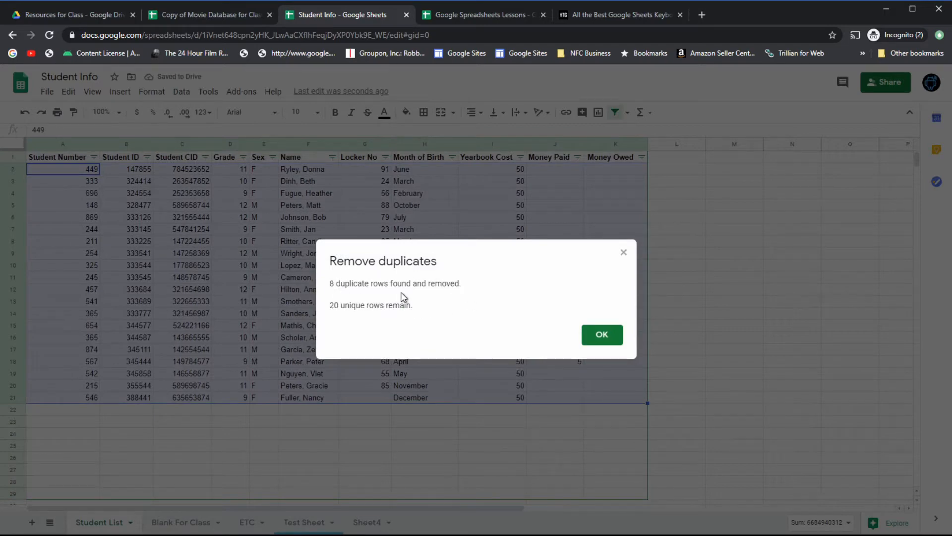
pyautogui.click(600, 336)
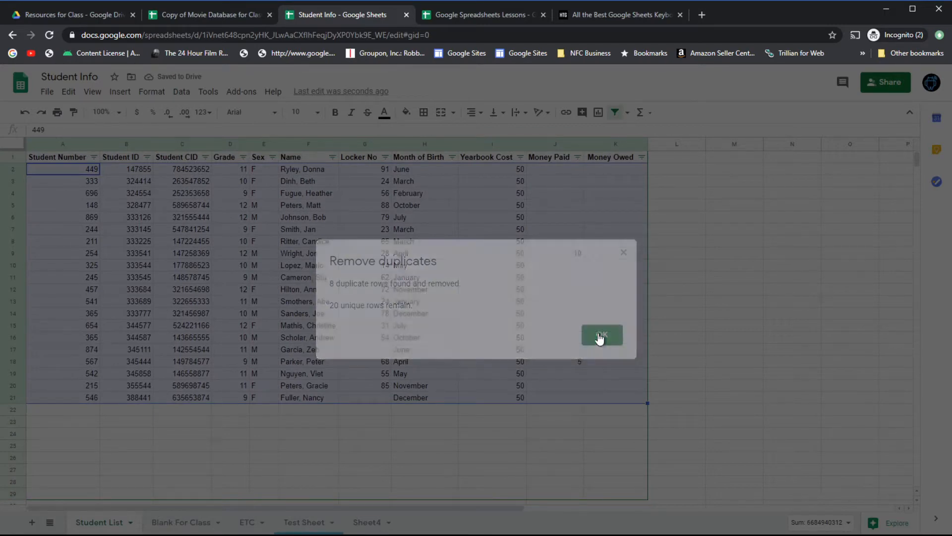
pyautogui.click(372, 373)
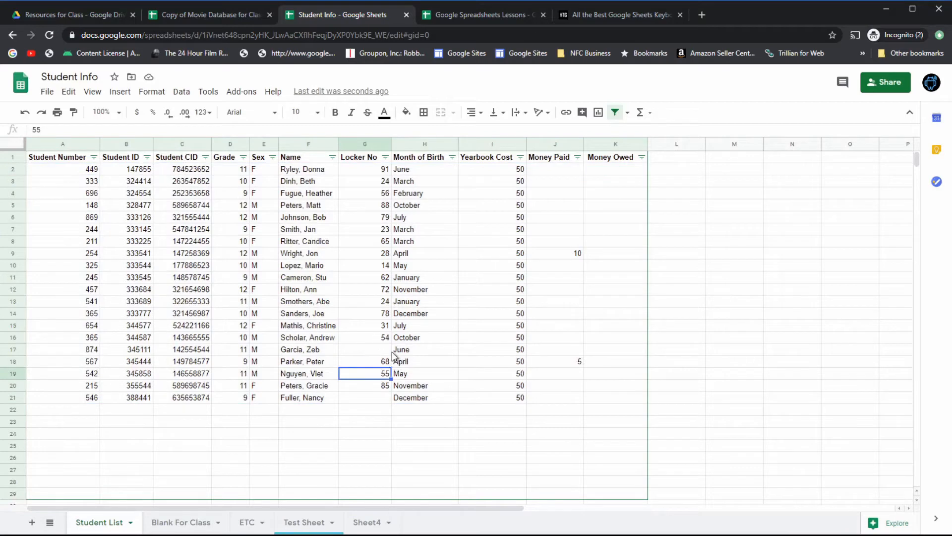
pyautogui.click(306, 386)
pyautogui.click(419, 330)
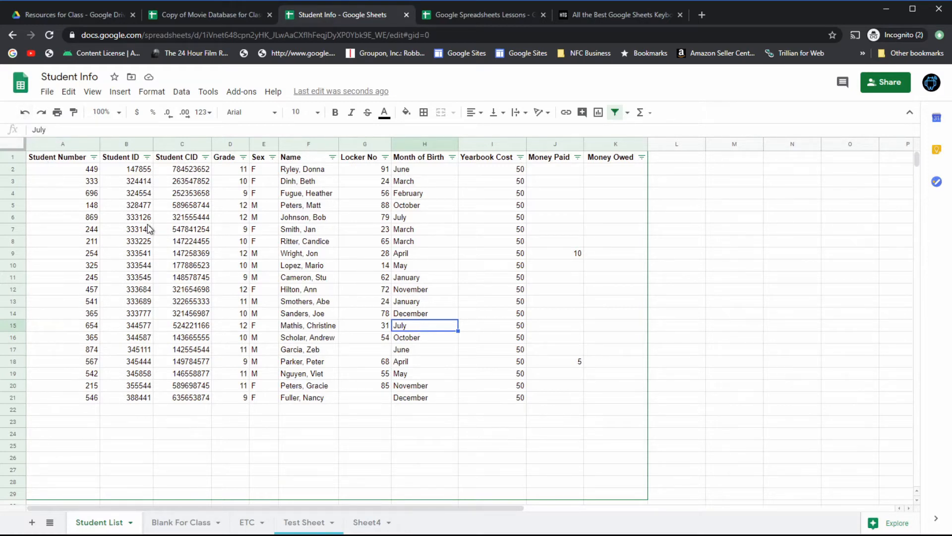
# Undo the duplicate removal in the Student List sheet, look over the restored rows, and redo the removal
pyautogui.hotkey('ctrl', 'z')
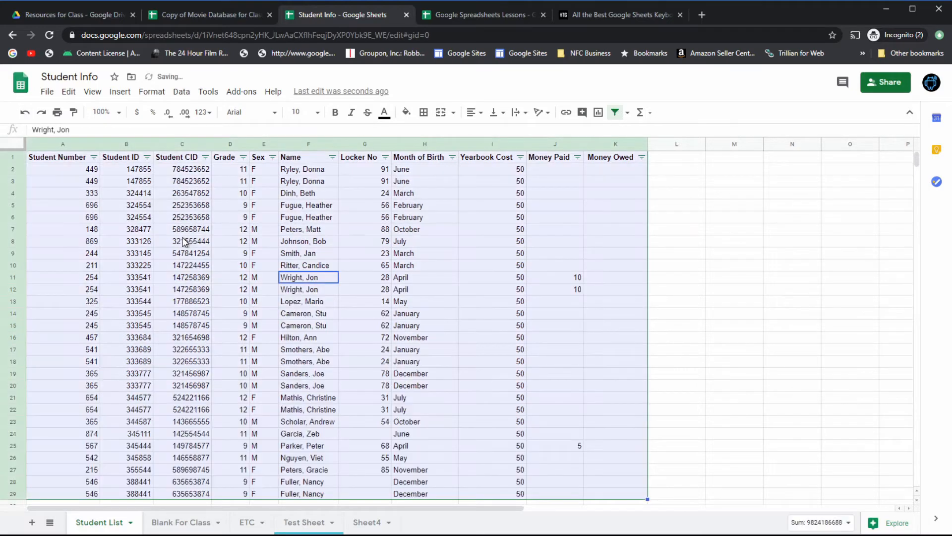
pyautogui.click(437, 293)
pyautogui.scroll(-1, 404, 322)
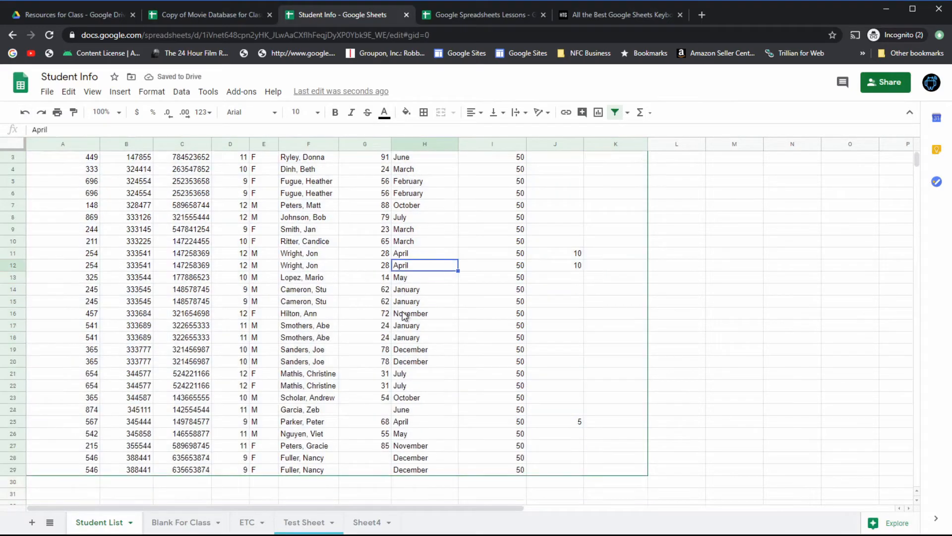
pyautogui.scroll(1, 384, 318)
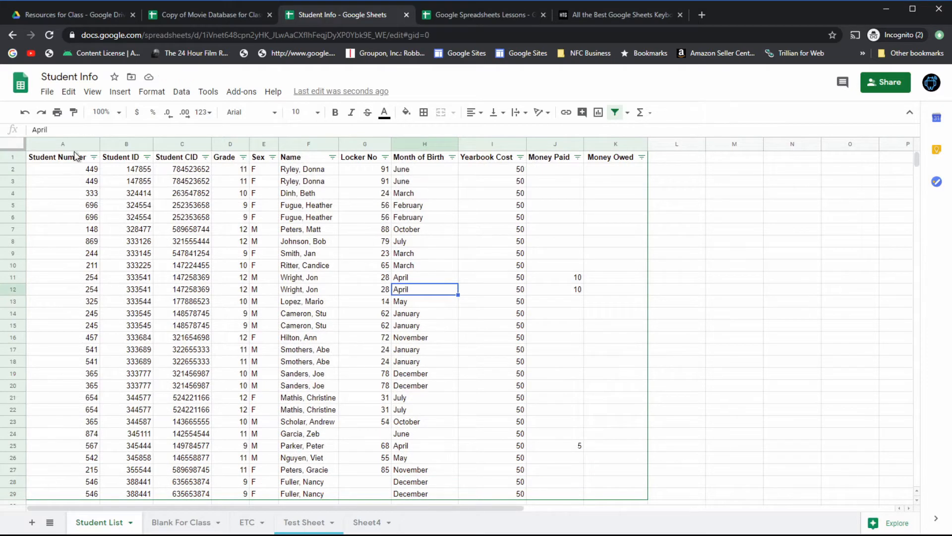
pyautogui.click(40, 119)
pyautogui.click(355, 269)
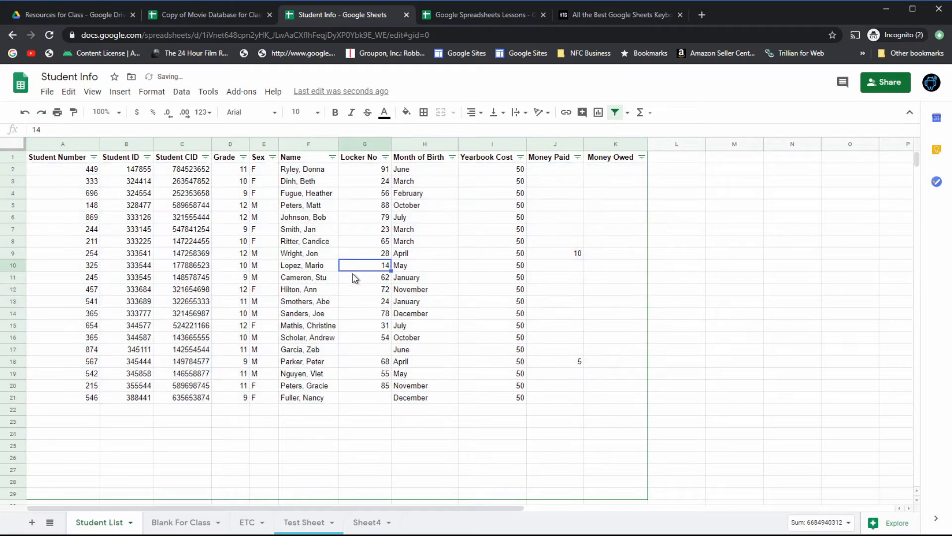
pyautogui.click(403, 413)
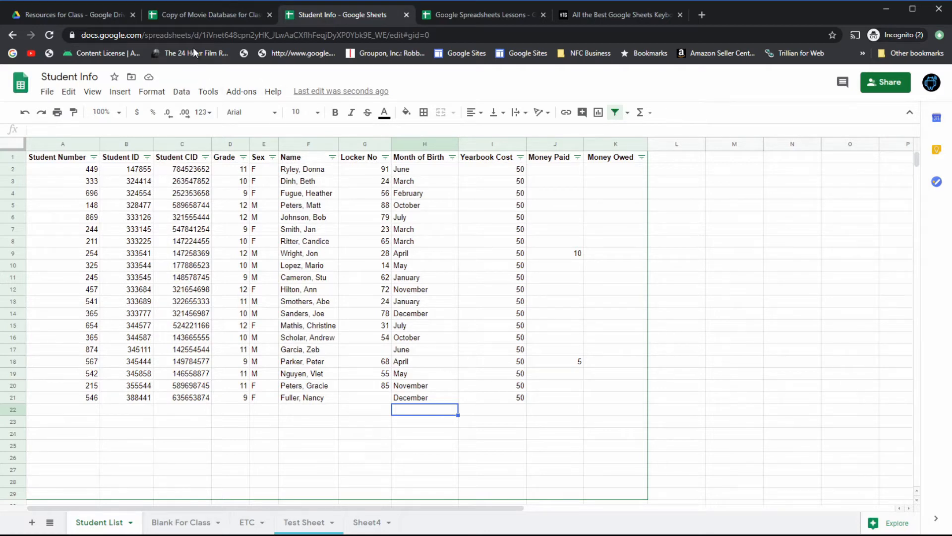
# Switch to the Copy of Movie Database for Class spreadsheet and turn off the filter on the Movie Data sheet
pyautogui.click(213, 17)
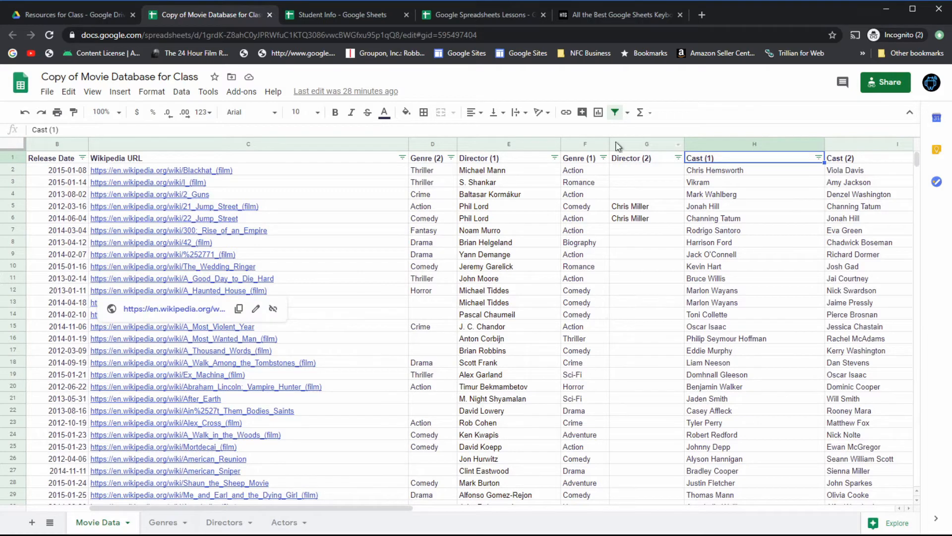
pyautogui.click(615, 113)
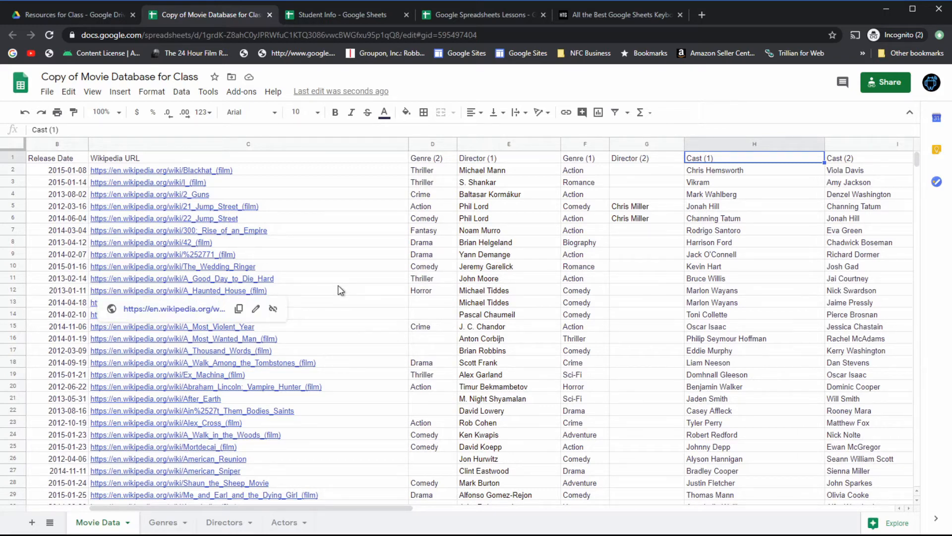
# Search the Movie Data sheet for "Tom Cruise" and view the film URL in the first match's row
pyautogui.hotkey('ctrl', 'f')
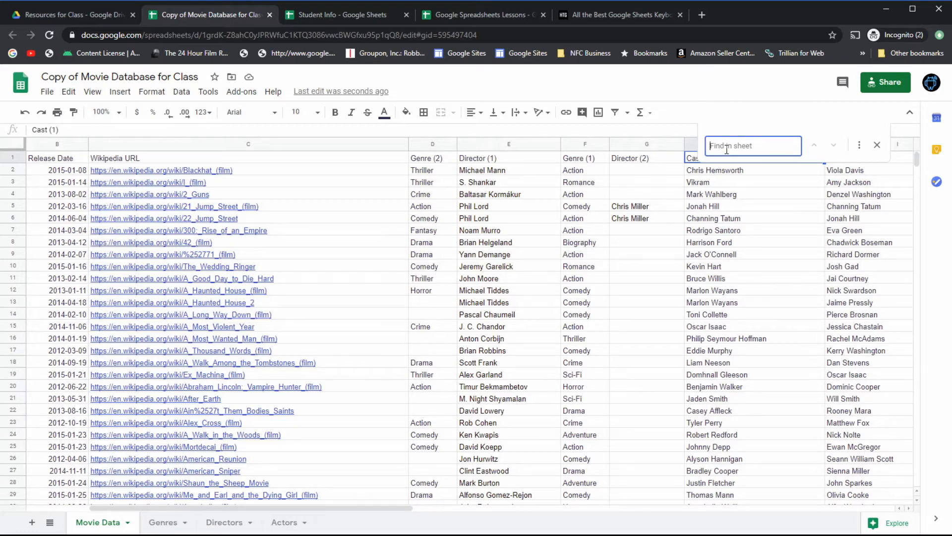
pyautogui.write('Tom C')
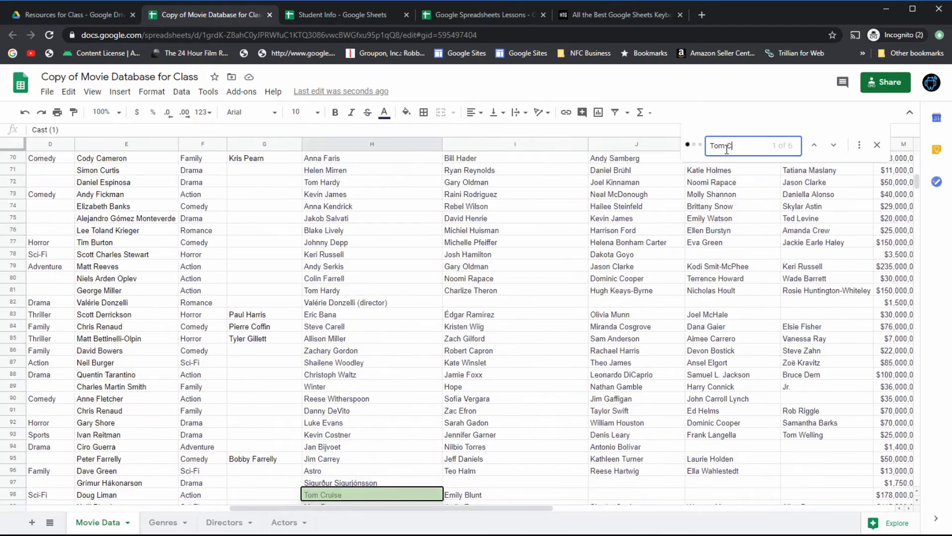
pyautogui.write('ruise')
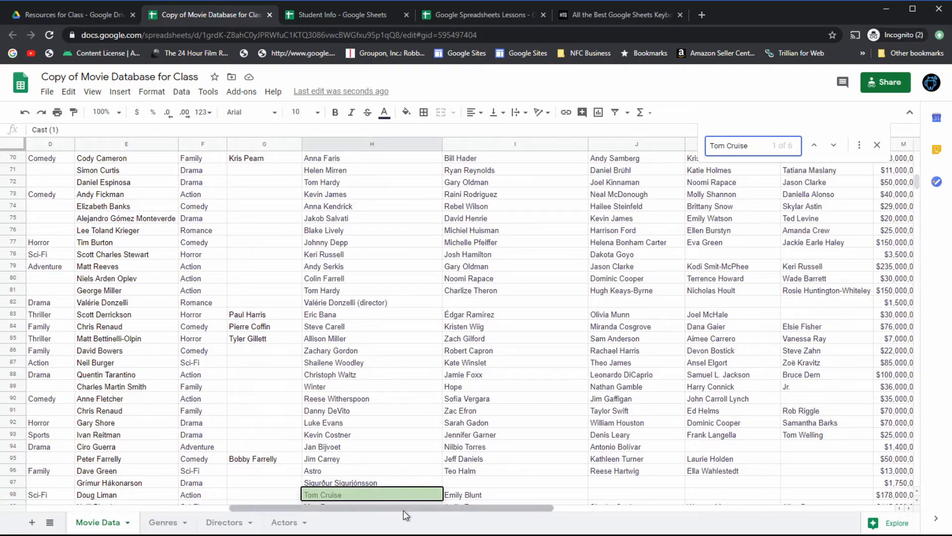
pyautogui.moveTo(403, 510); pyautogui.dragTo(302, 516)
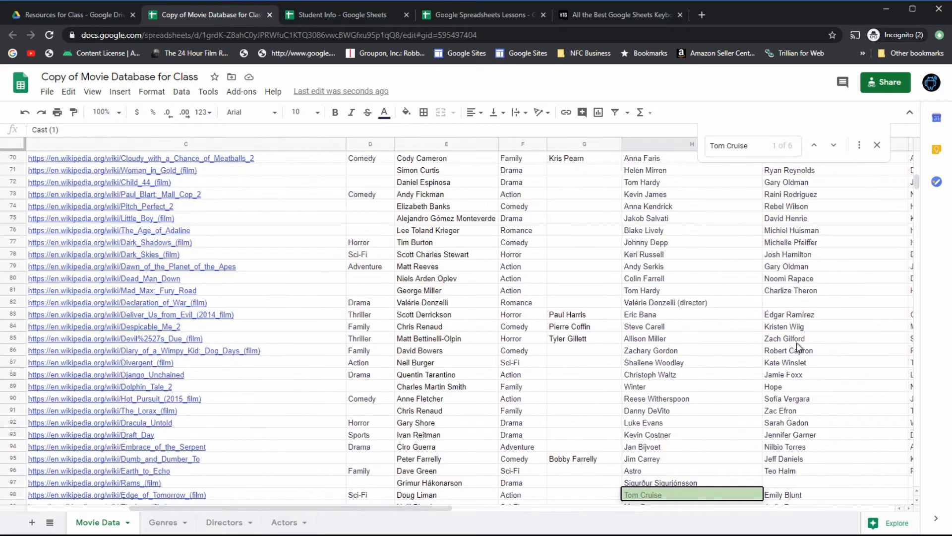
# Step backward and forward through the Tom Cruise matches in the cast columns of the Movie Data sheet
pyautogui.click(815, 149)
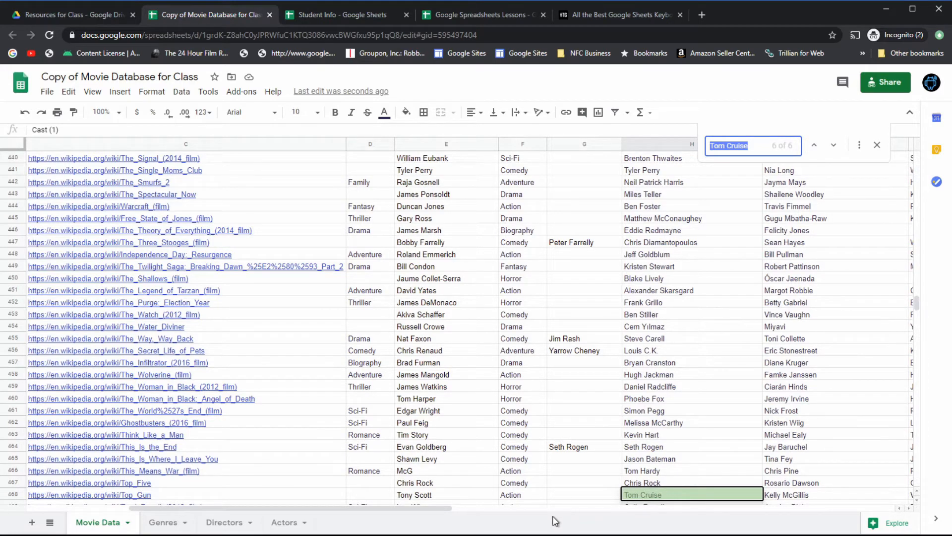
pyautogui.moveTo(441, 507); pyautogui.dragTo(473, 505)
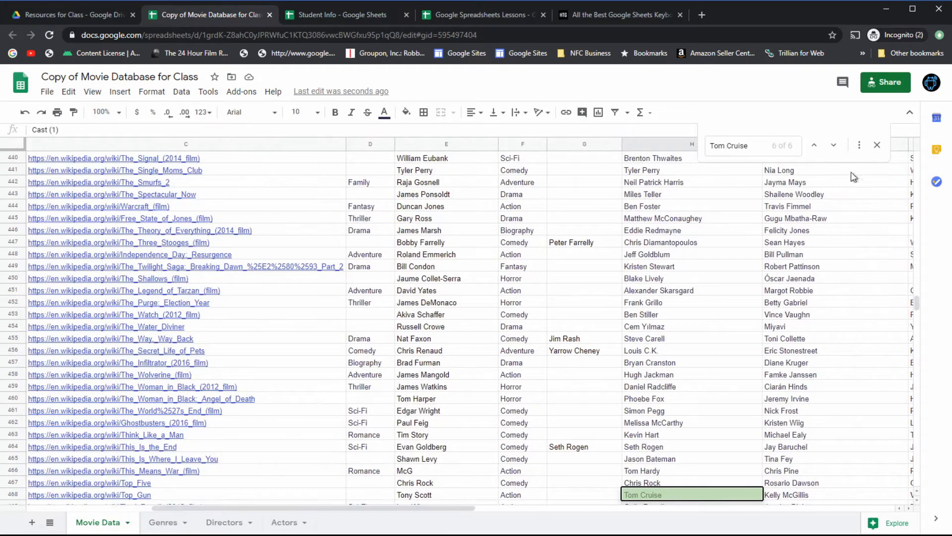
pyautogui.click(815, 146)
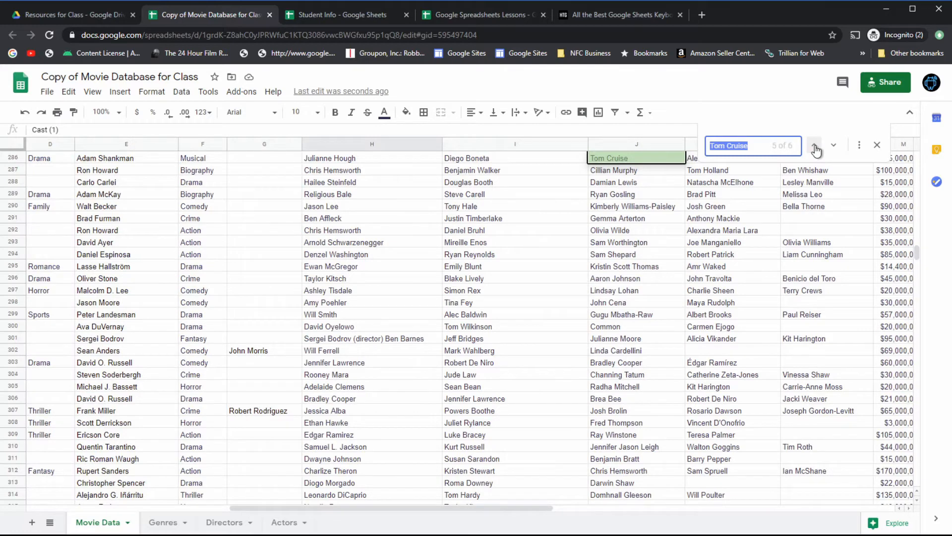
pyautogui.click(815, 146)
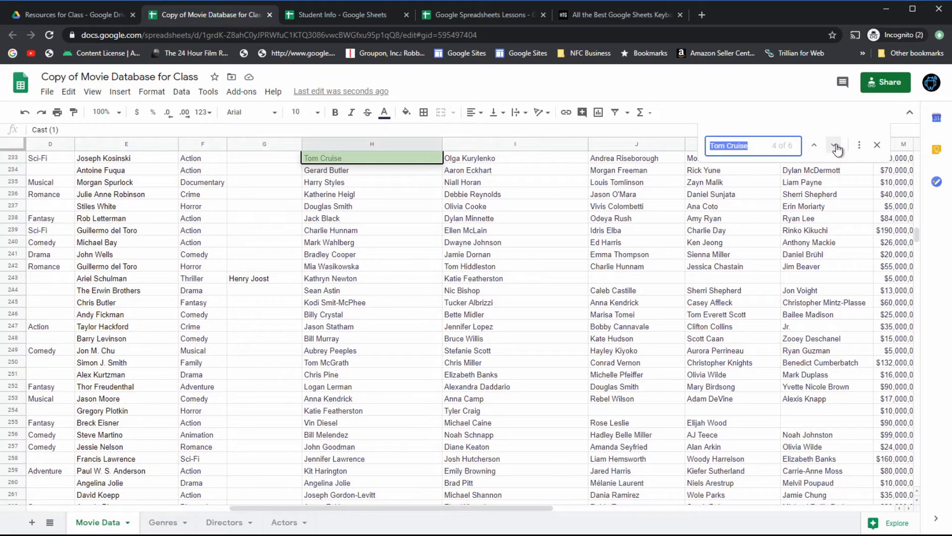
pyautogui.click(835, 146)
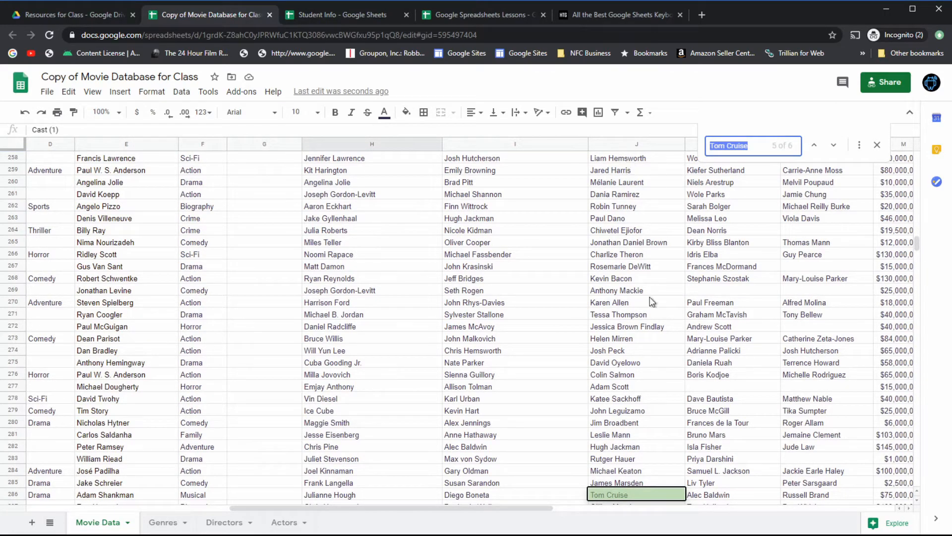
# Look for the other highlighted Tom Cruise cells in the Cast (1) column, selecting the one in row 161
pyautogui.moveTo(915, 241); pyautogui.dragTo(908, 203)
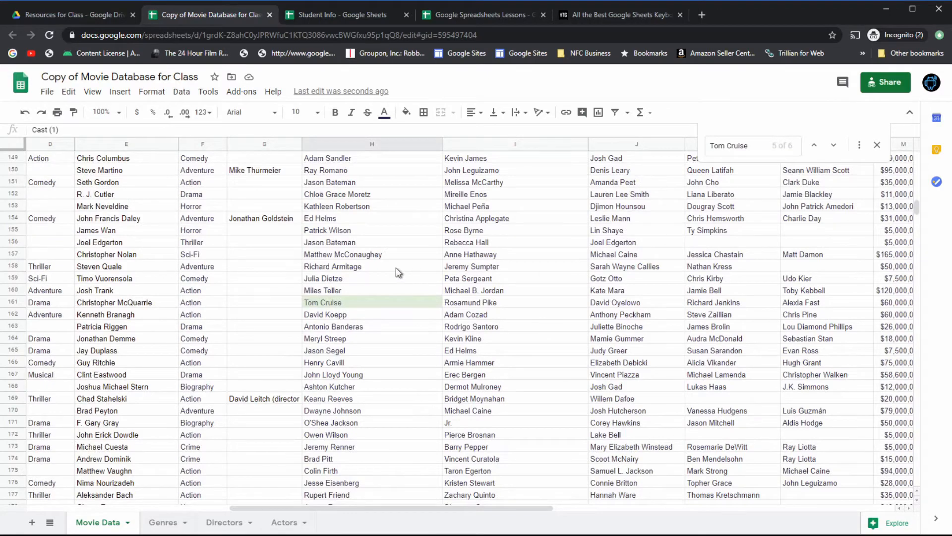
pyautogui.click(338, 302)
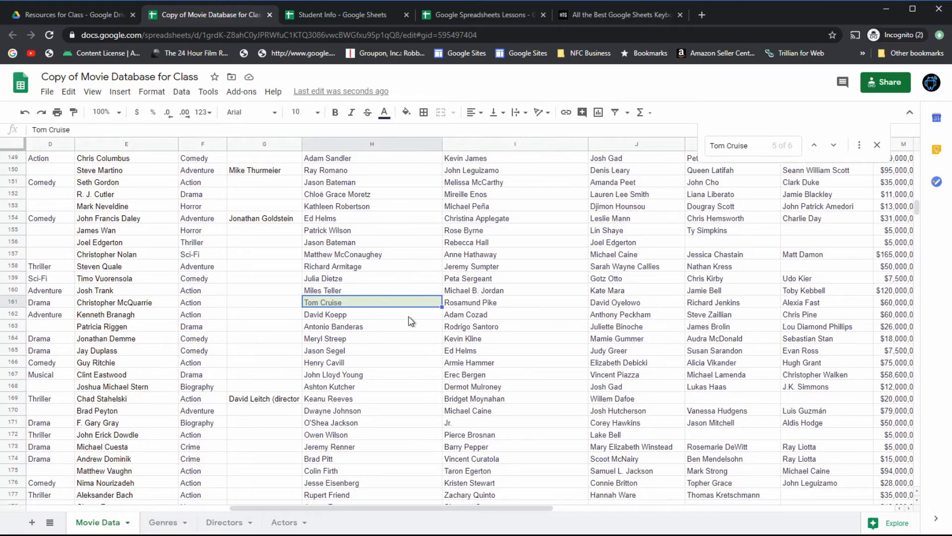
pyautogui.scroll(20, 410, 322)
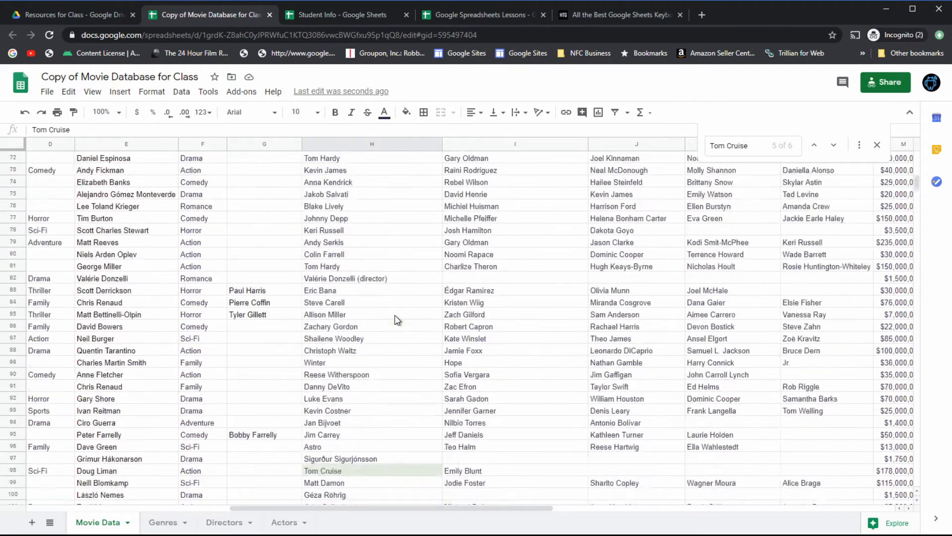
pyautogui.scroll(2, 397, 320)
# Review the first rows of the Movie Data sheet, including the Wikipedia URL column, and close the Tom Cruise search
pyautogui.moveTo(918, 181); pyautogui.dragTo(918, 154)
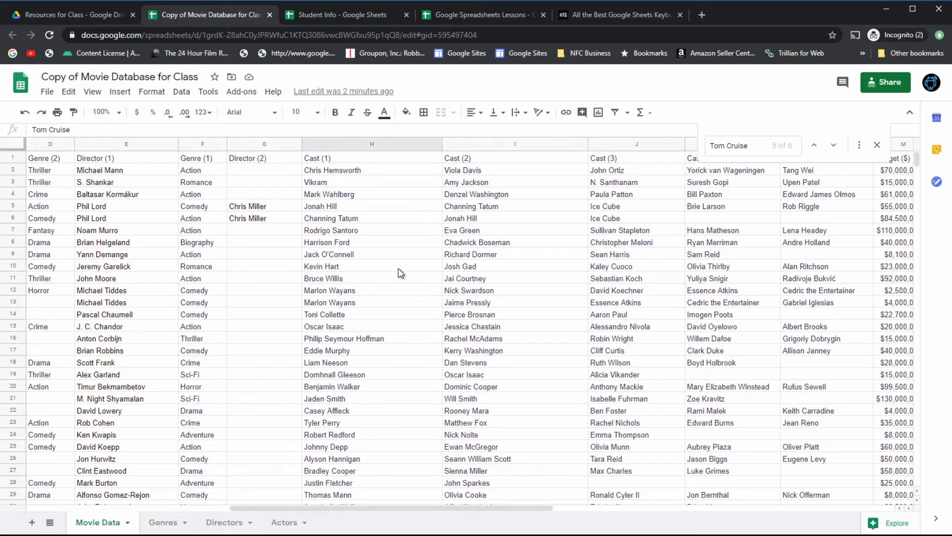
pyautogui.click(392, 368)
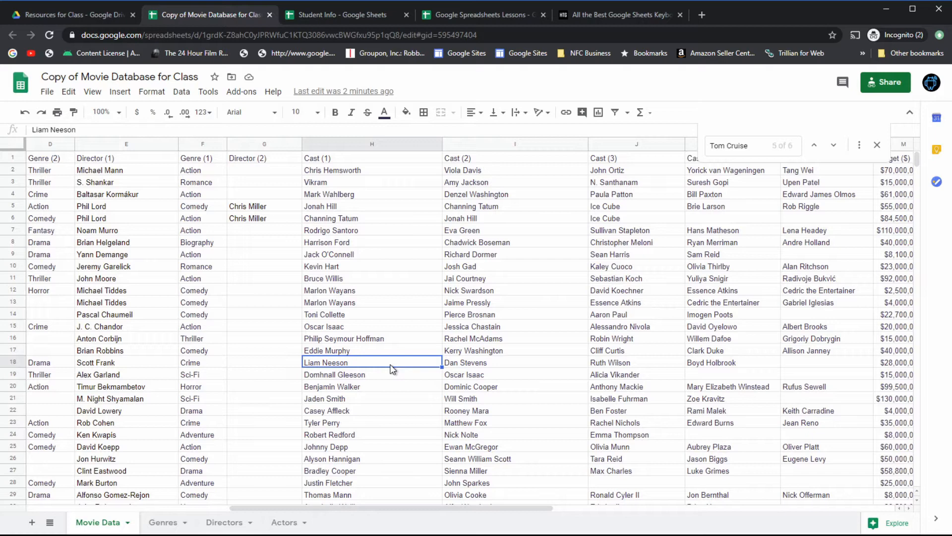
pyautogui.moveTo(417, 507); pyautogui.dragTo(369, 508)
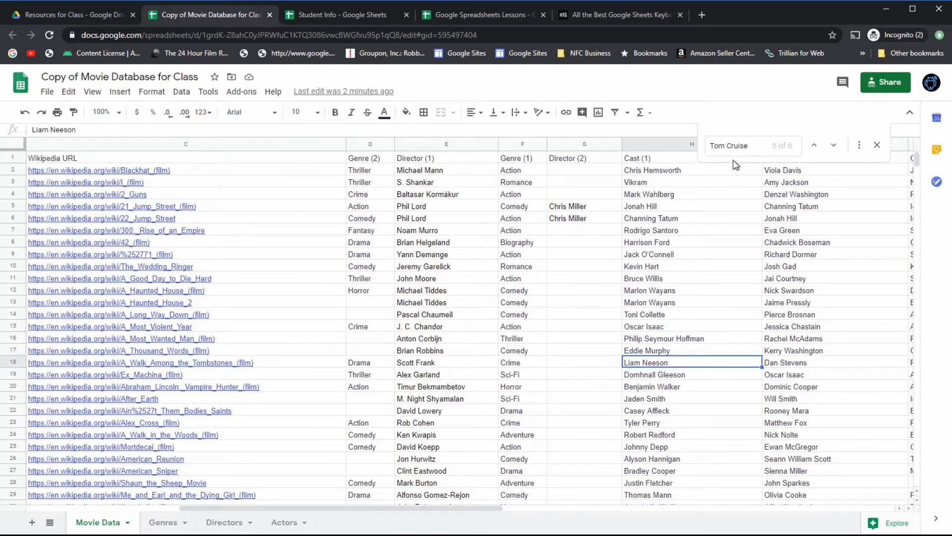
pyautogui.click(751, 148)
pyautogui.click(876, 145)
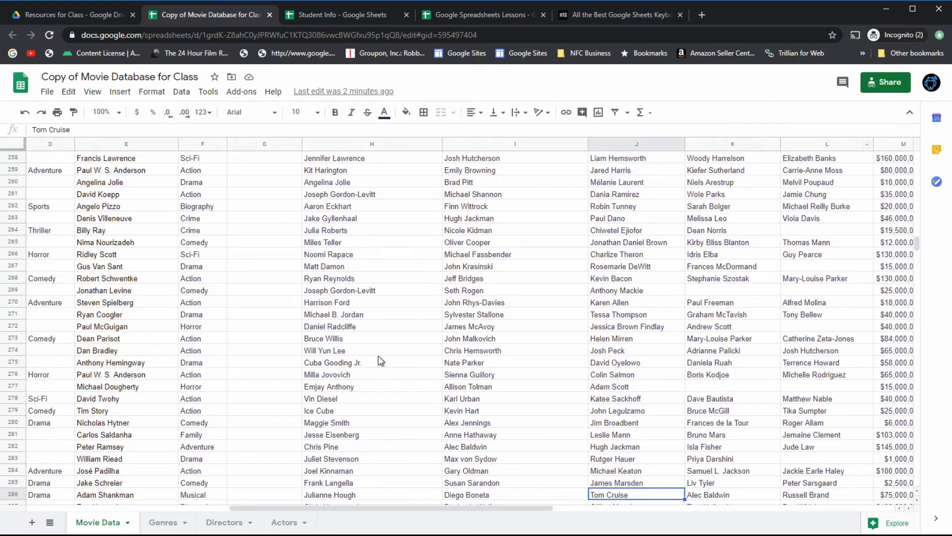
# Search the Movie Data sheet for "Brad Pitt" and go to the match in row 289
pyautogui.click(375, 328)
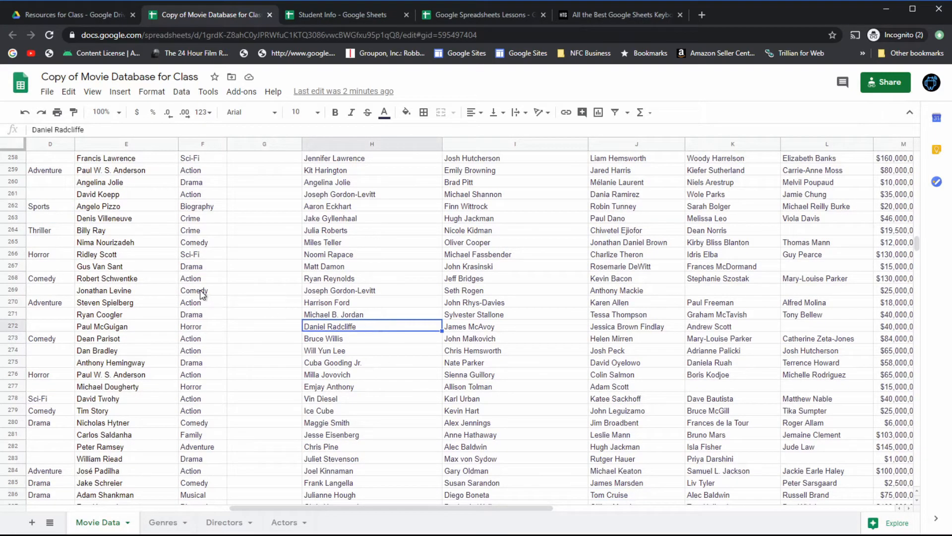
pyautogui.hotkey('ctrl', 'f')
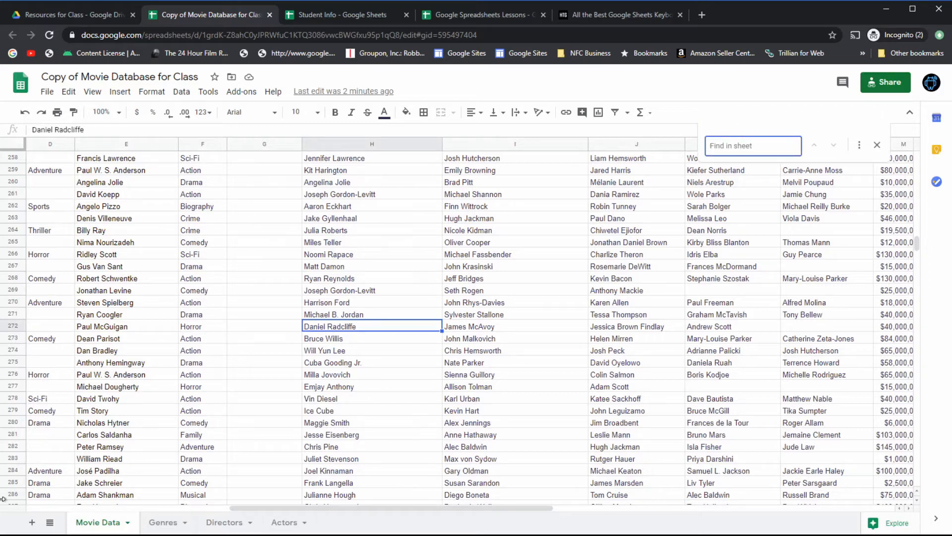
pyautogui.write('Brad Pitt')
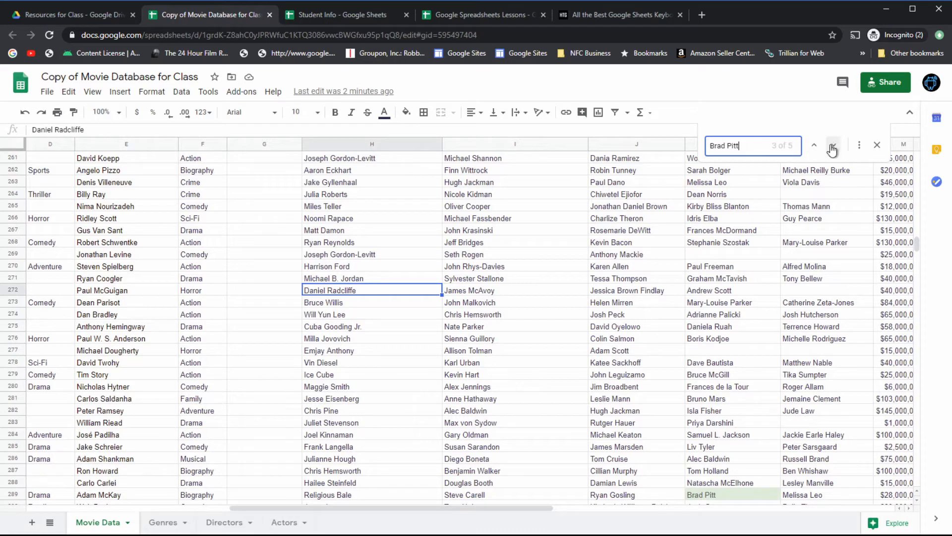
pyautogui.press('Return')
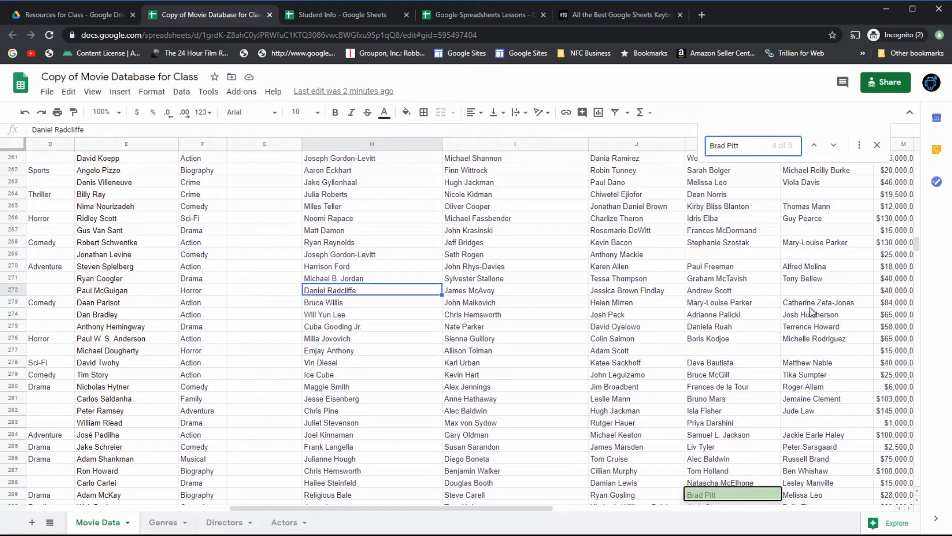
# Step backward through the Brad Pitt matches to the first one in row 117
pyautogui.click(815, 146)
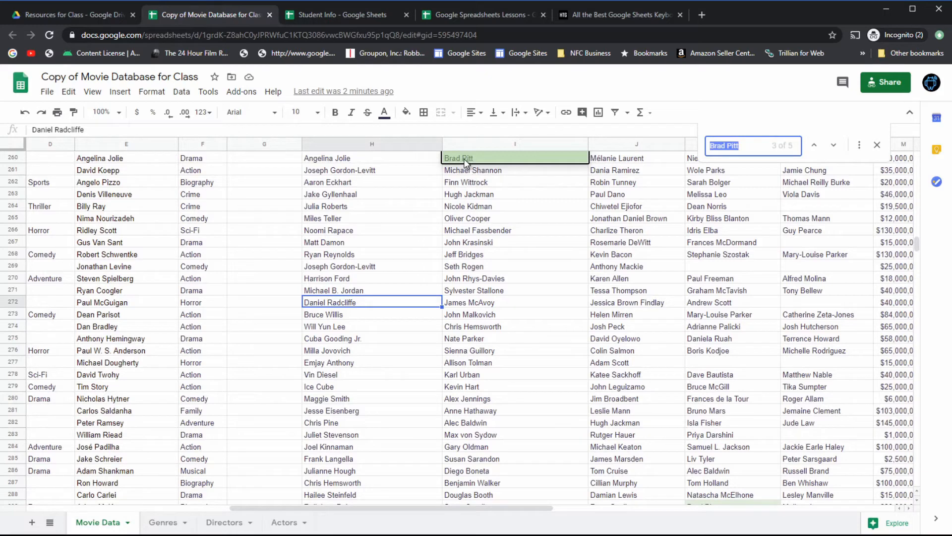
pyautogui.click(814, 145)
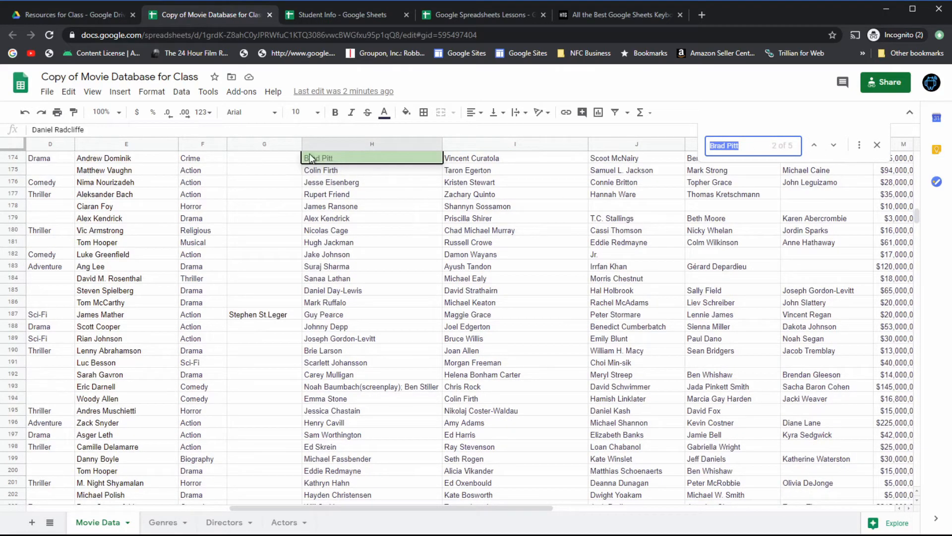
pyautogui.click(814, 147)
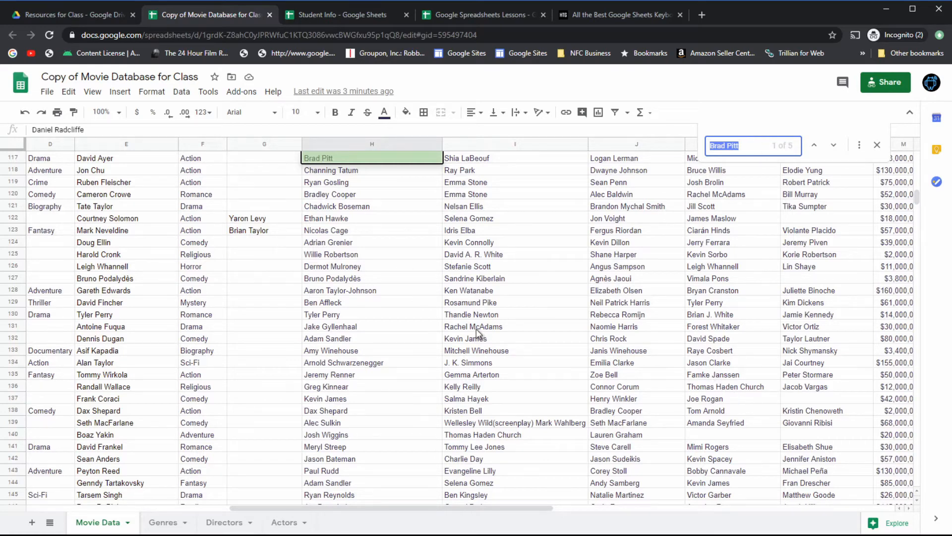
pyautogui.click(353, 267)
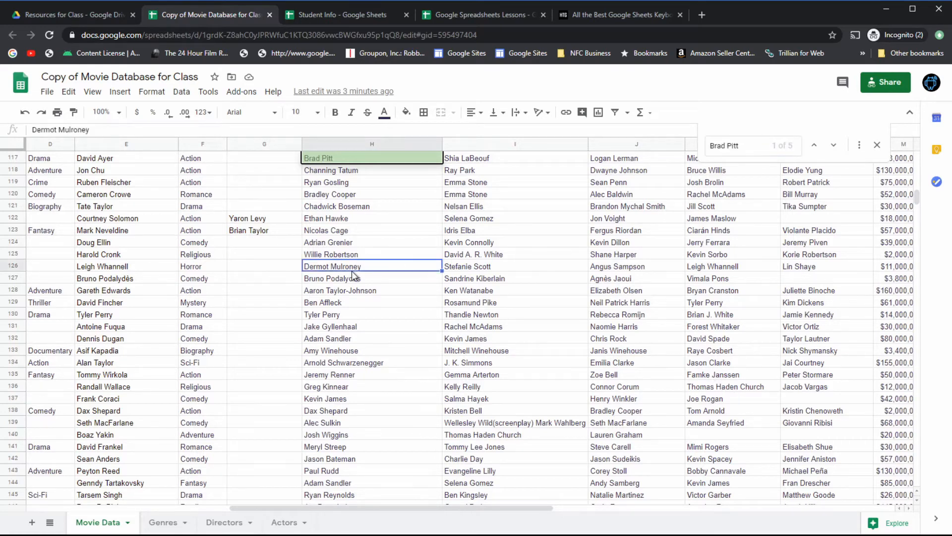
# Open Find and replace for "Brad Pitt", set the scope to Specific range and view the data range selection without changing it
pyautogui.click(861, 149)
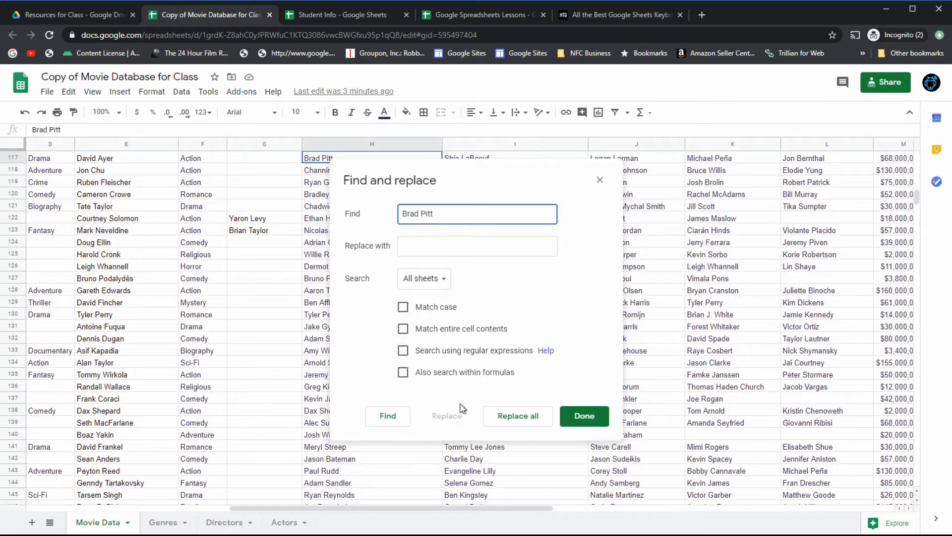
pyautogui.click(445, 282)
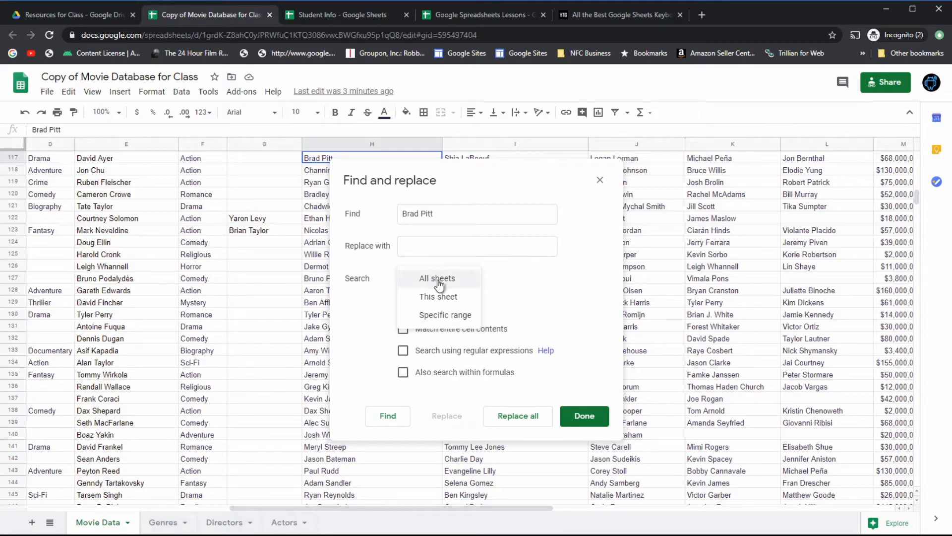
pyautogui.click(455, 317)
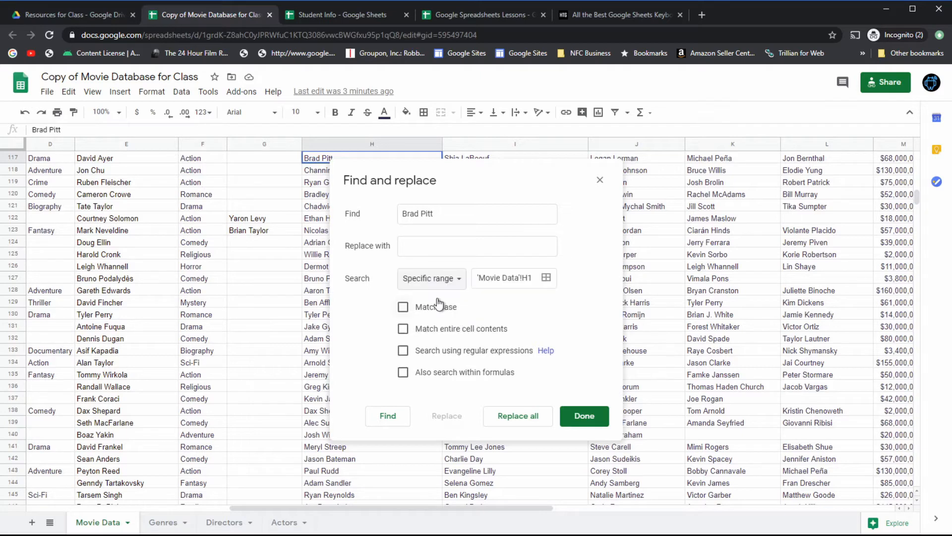
pyautogui.click(546, 278)
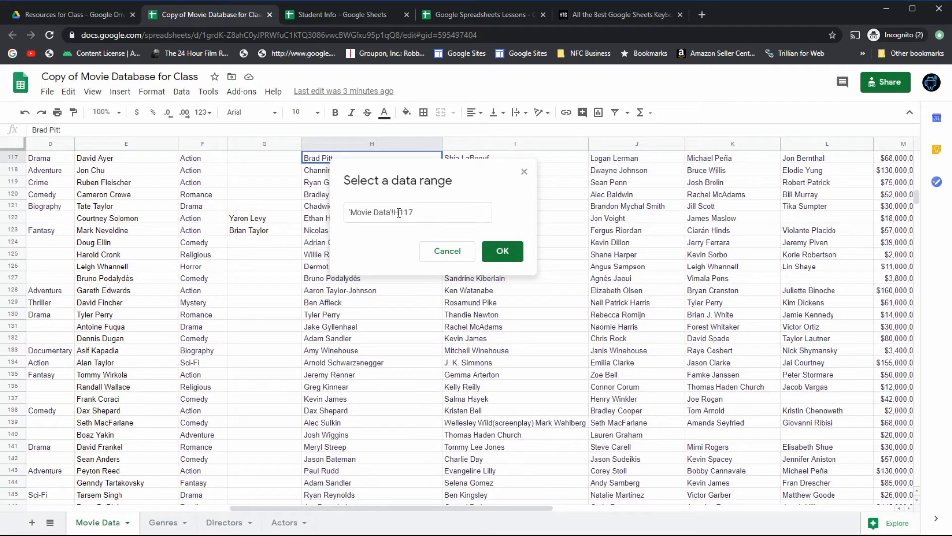
pyautogui.click(448, 255)
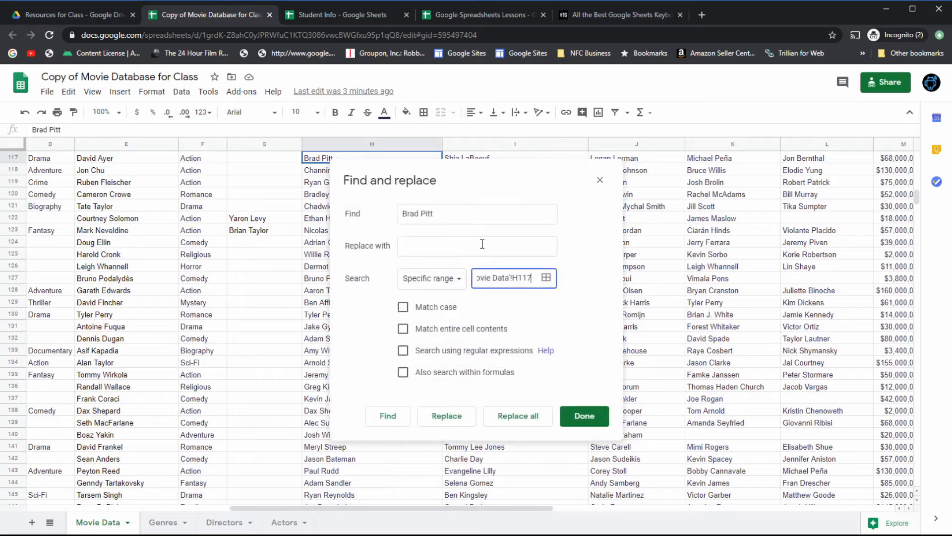
# Switch the Find and replace scope to This sheet and back to All sheets
pyautogui.click(455, 284)
pyautogui.click(444, 261)
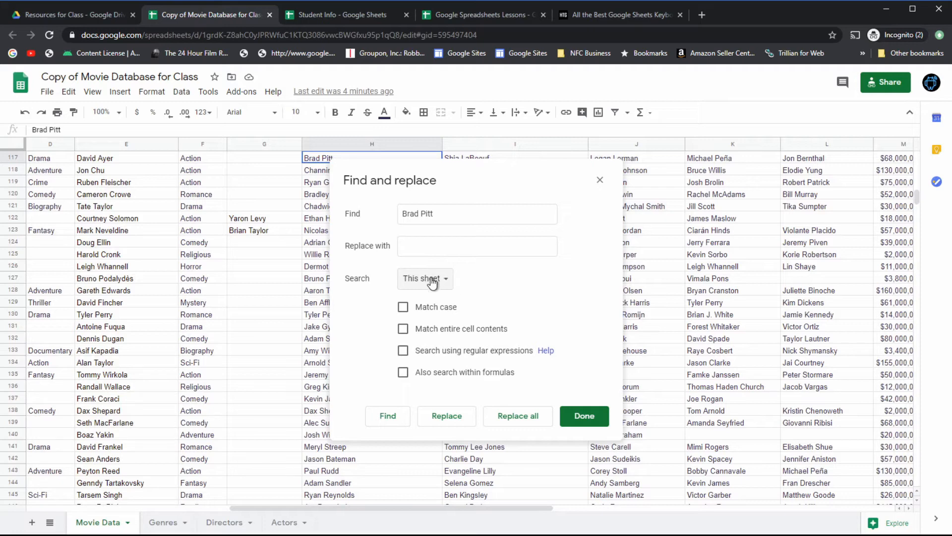
pyautogui.click(432, 281)
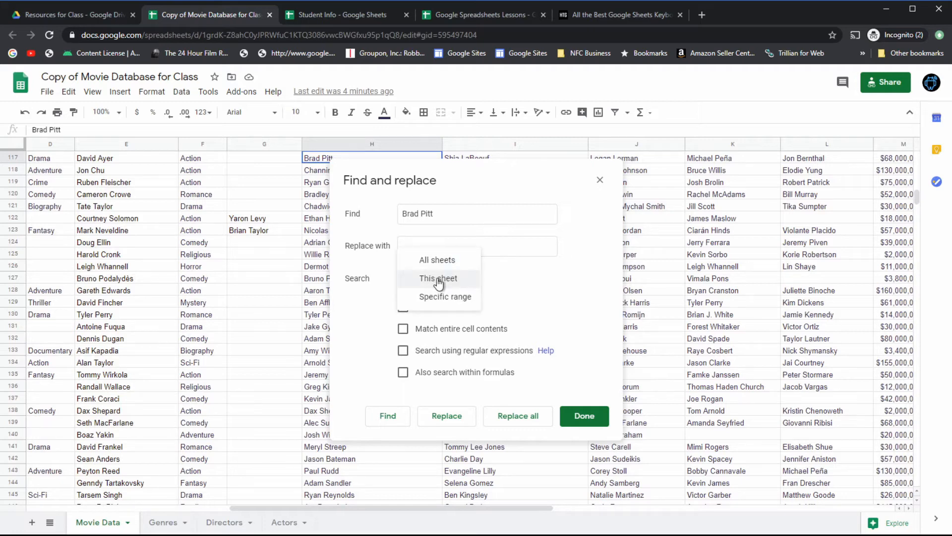
pyautogui.click(435, 280)
pyautogui.click(438, 281)
pyautogui.click(439, 260)
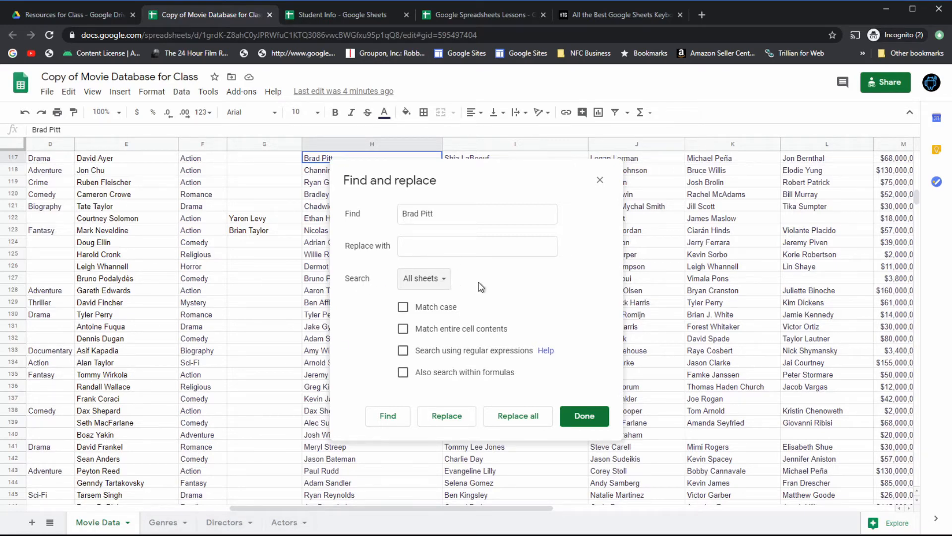
# Run a Match case search for "Brad pitt" with the scope set to This sheet
pyautogui.click(403, 307)
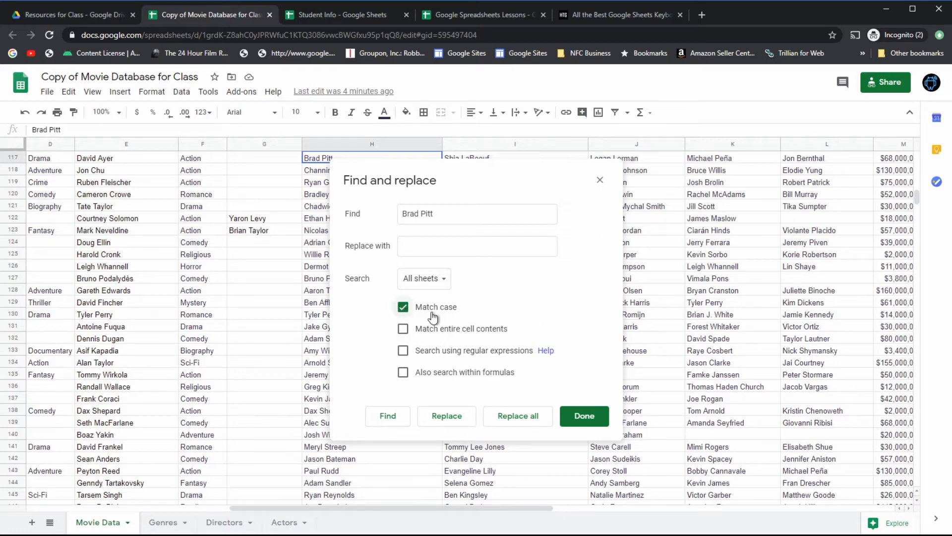
pyautogui.click(429, 289)
pyautogui.click(433, 297)
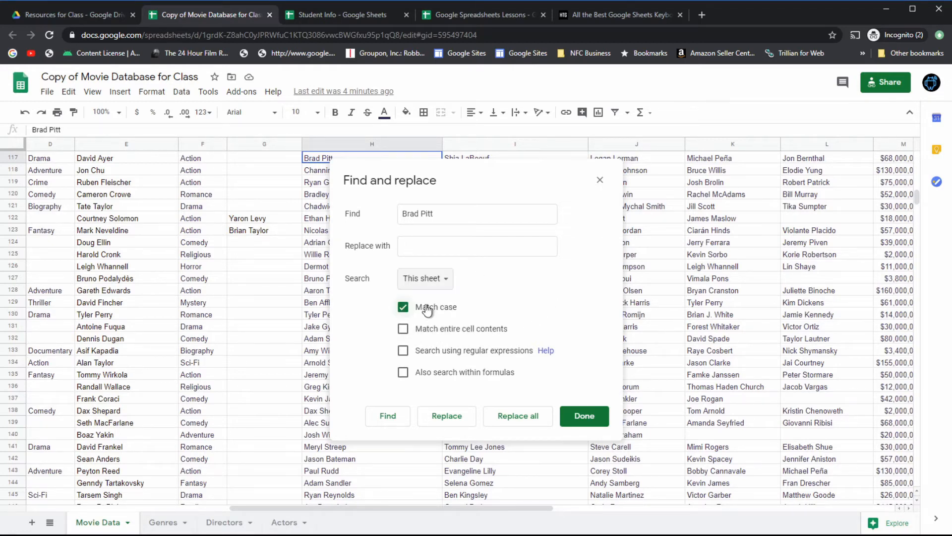
pyautogui.click(421, 214)
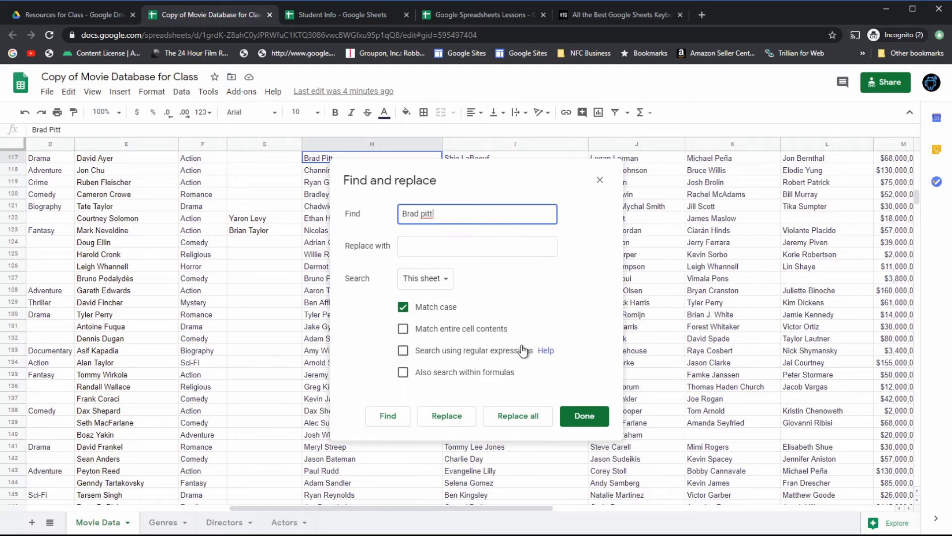
pyautogui.click(391, 420)
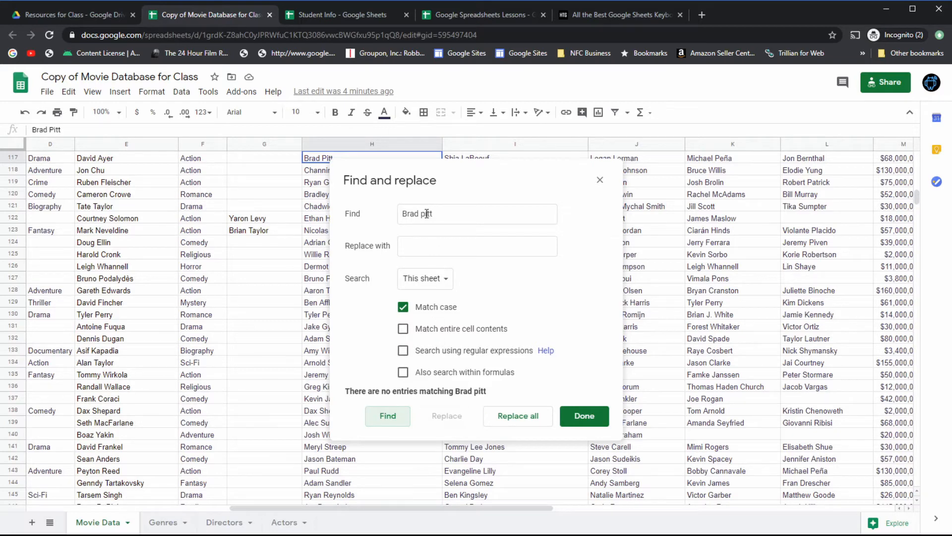
# Turn off Match case and find two successive matches for "brad pitt" in this sheet
pyautogui.click(403, 310)
pyautogui.click(399, 213)
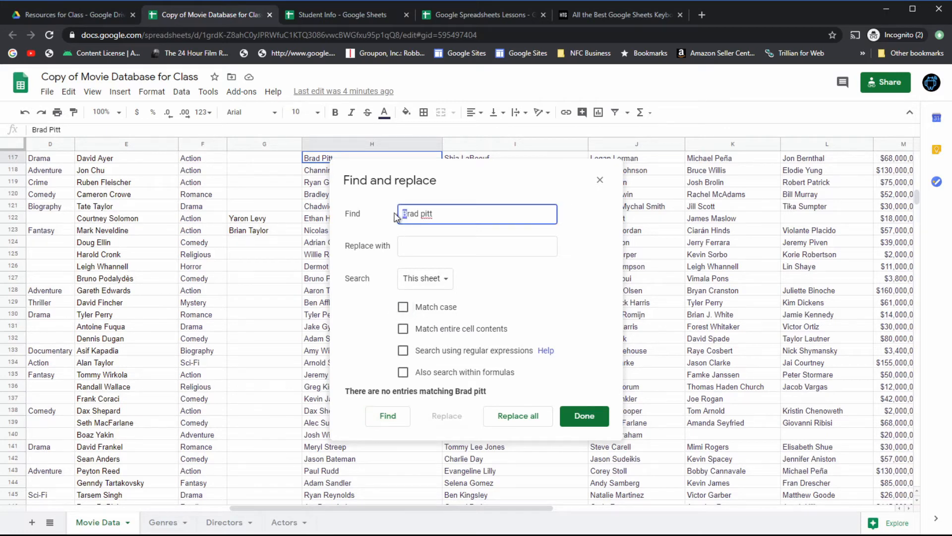
pyautogui.write('b')
pyautogui.click(384, 418)
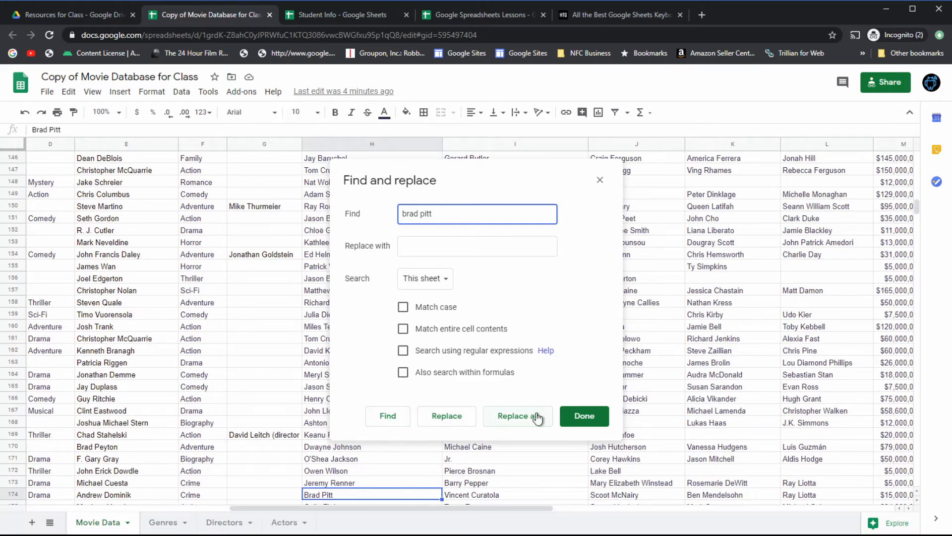
pyautogui.click(384, 419)
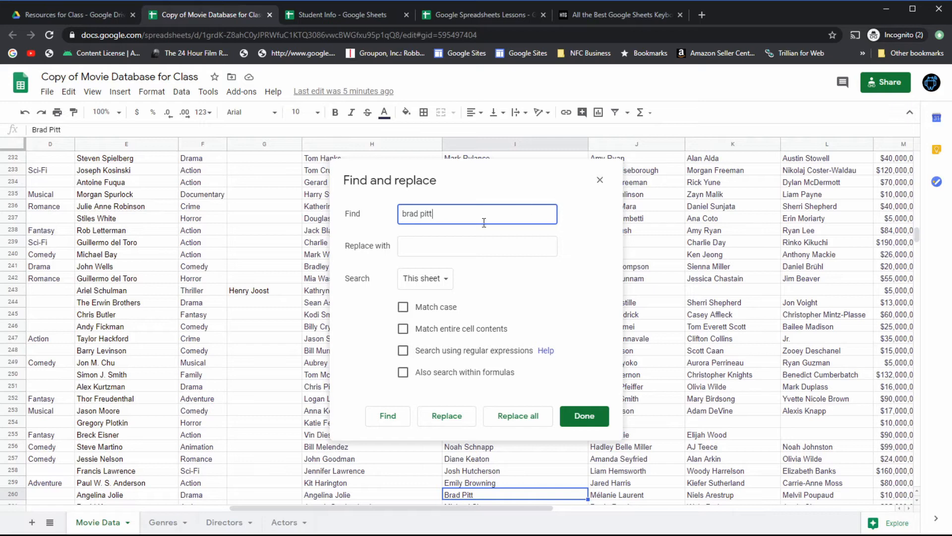
# Find two successive cells containing "Tom" in this sheet
pyautogui.moveTo(456, 215); pyautogui.dragTo(381, 220)
pyautogui.write('Tom')
pyautogui.click(387, 416)
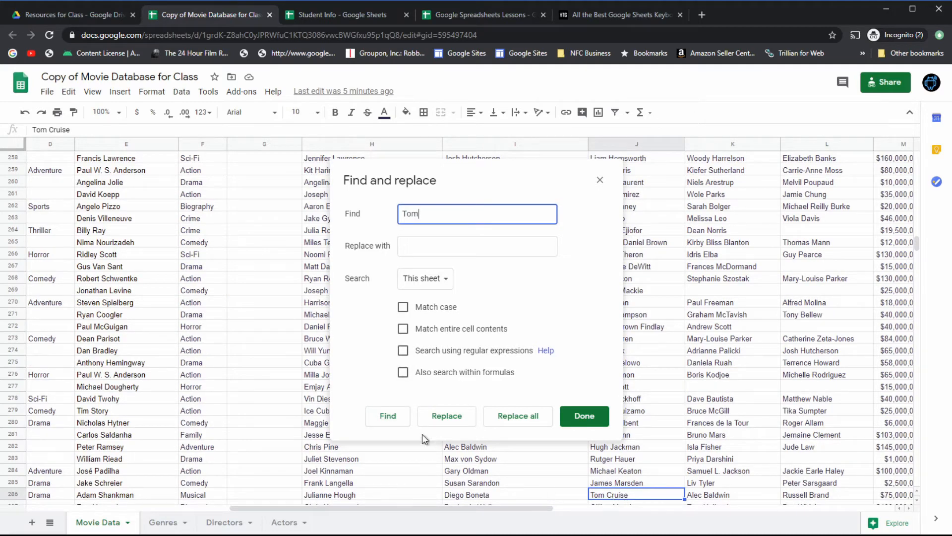
pyautogui.click(386, 416)
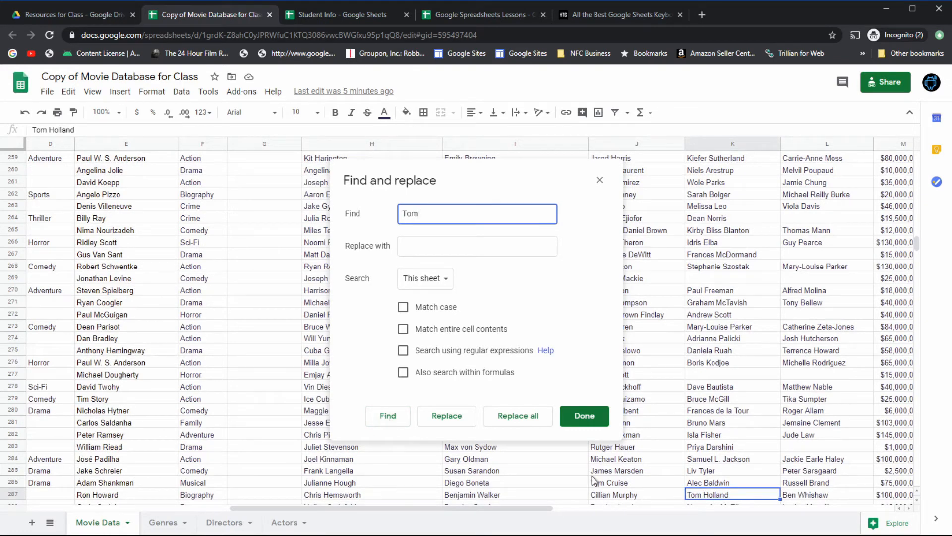
# Search for "Tom" with Match entire cell contents enabled, and turn that option off again
pyautogui.click(403, 328)
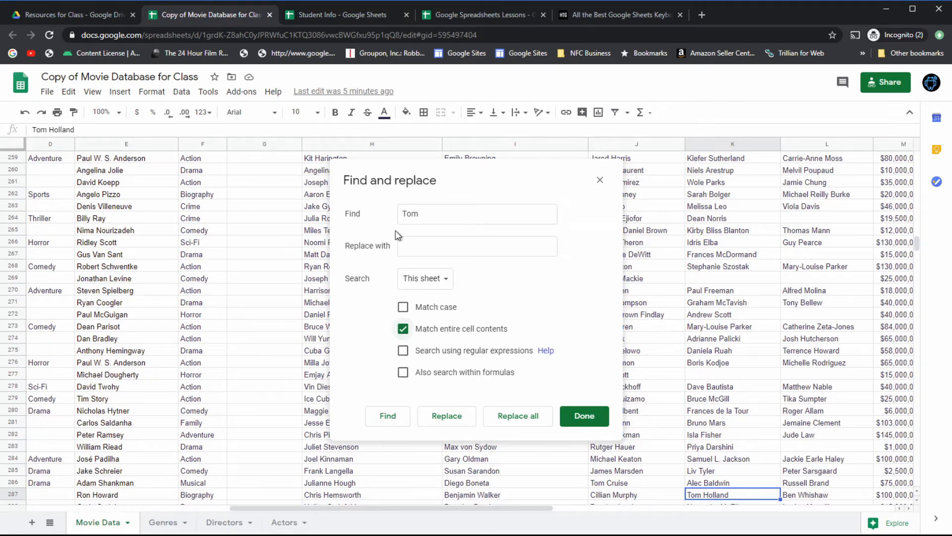
pyautogui.click(386, 418)
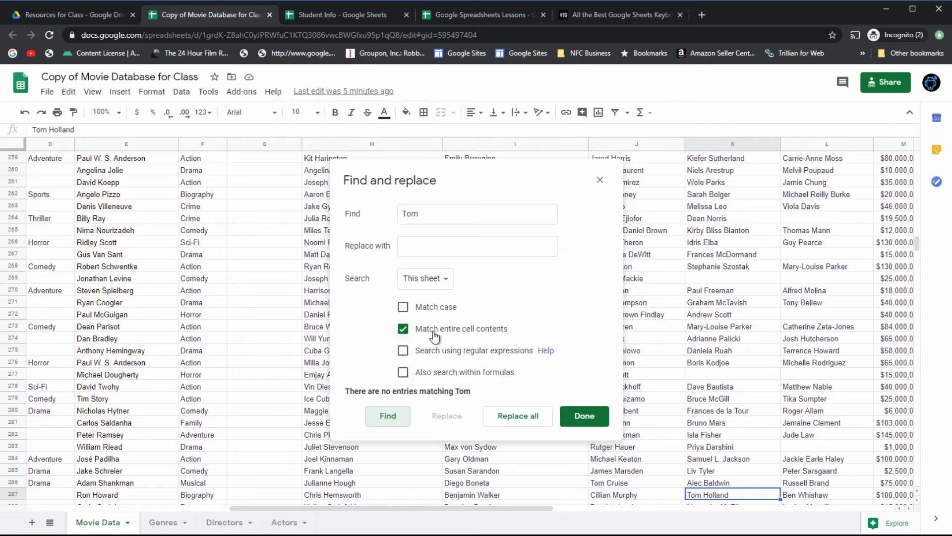
pyautogui.click(404, 331)
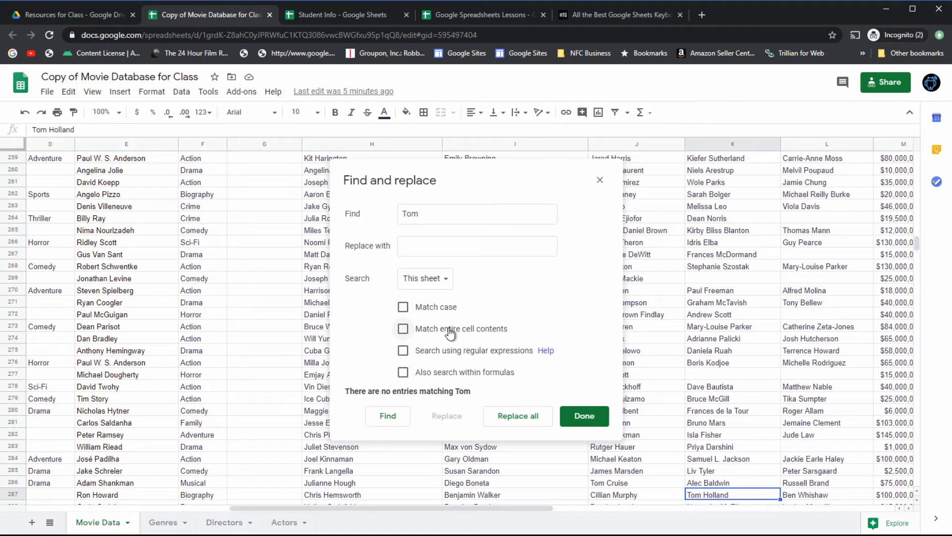
# Replace all "Tom Cruise" entries in this sheet with "The Man", using Match case and Match entire cell contents, and close Find and replace
pyautogui.click(443, 280)
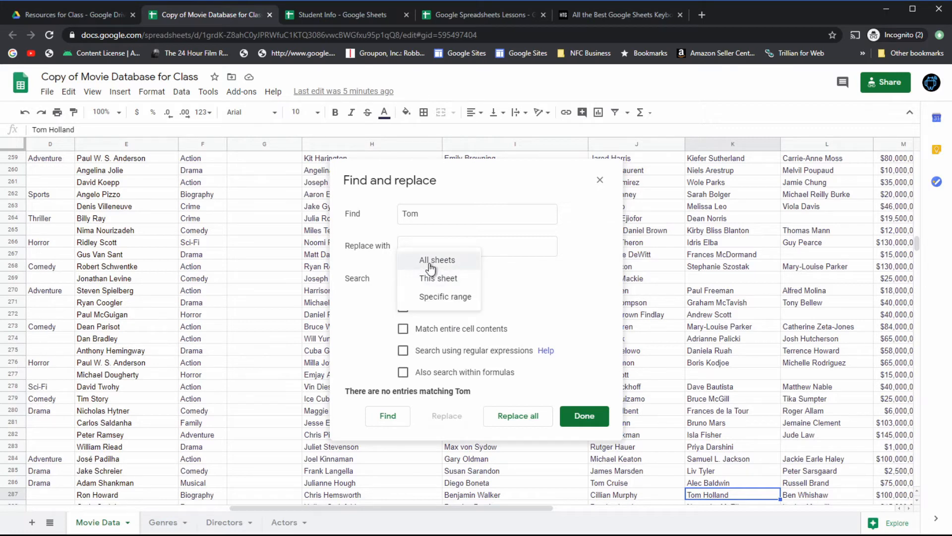
pyautogui.click(551, 282)
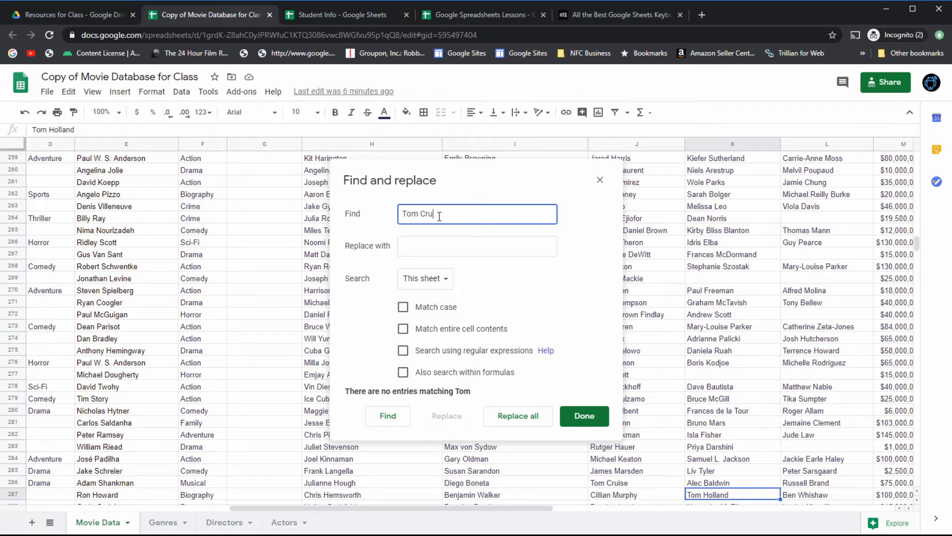
pyautogui.press('Tab')
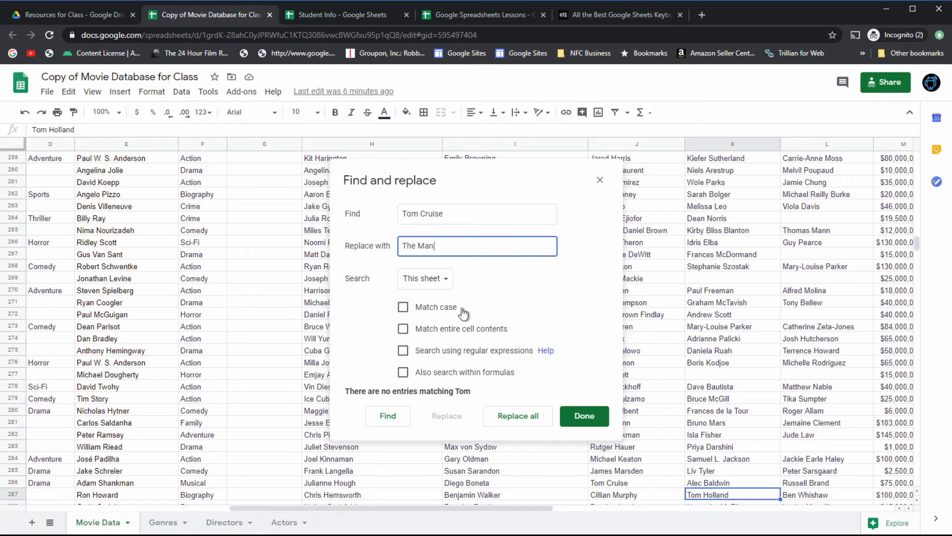
pyautogui.click(403, 308)
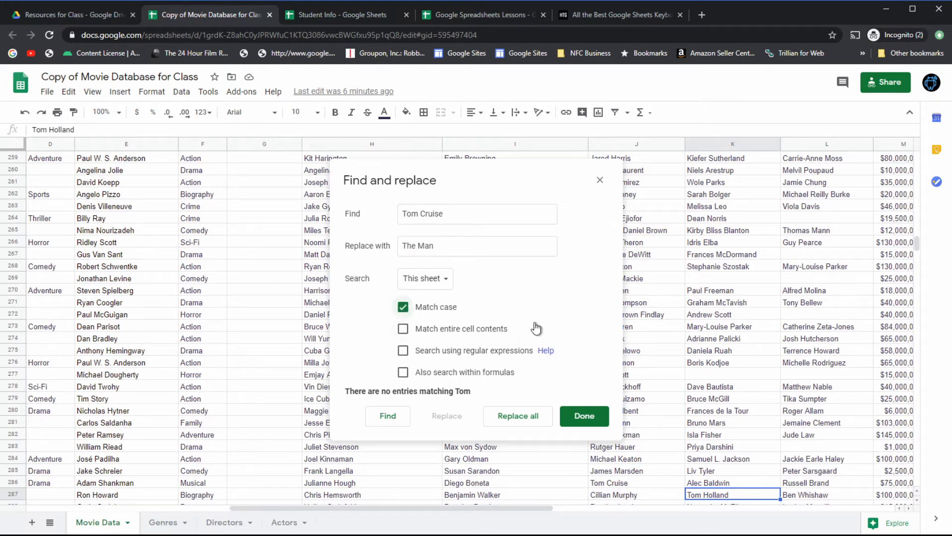
pyautogui.click(404, 330)
pyautogui.click(519, 418)
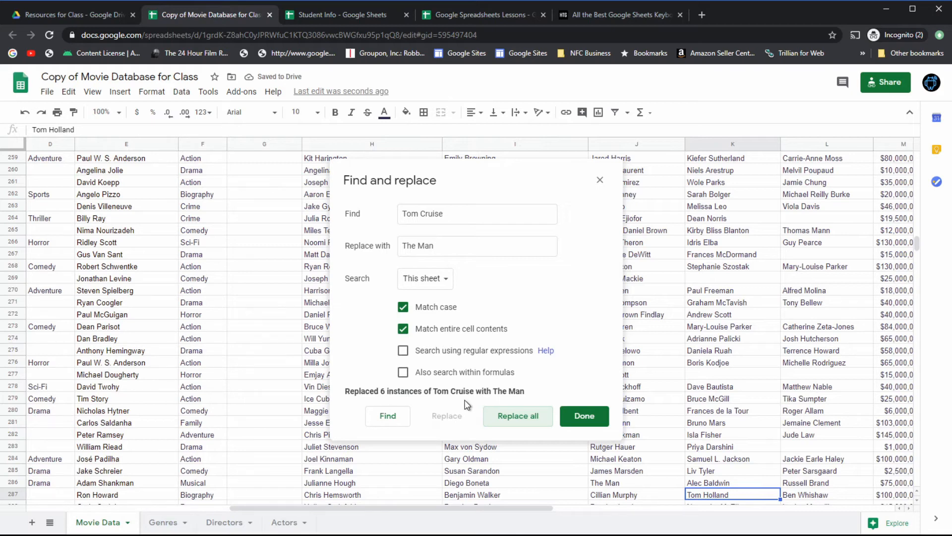
pyautogui.click(590, 419)
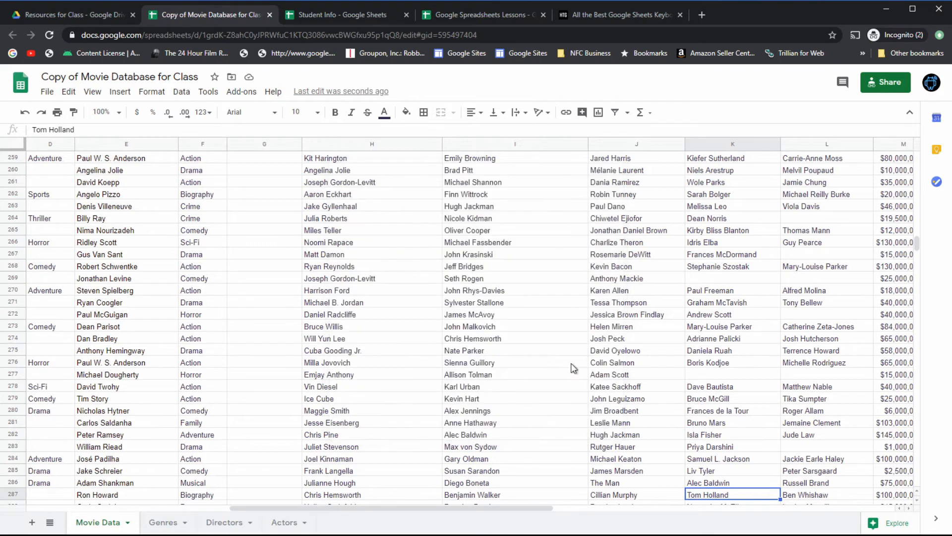
pyautogui.click(327, 243)
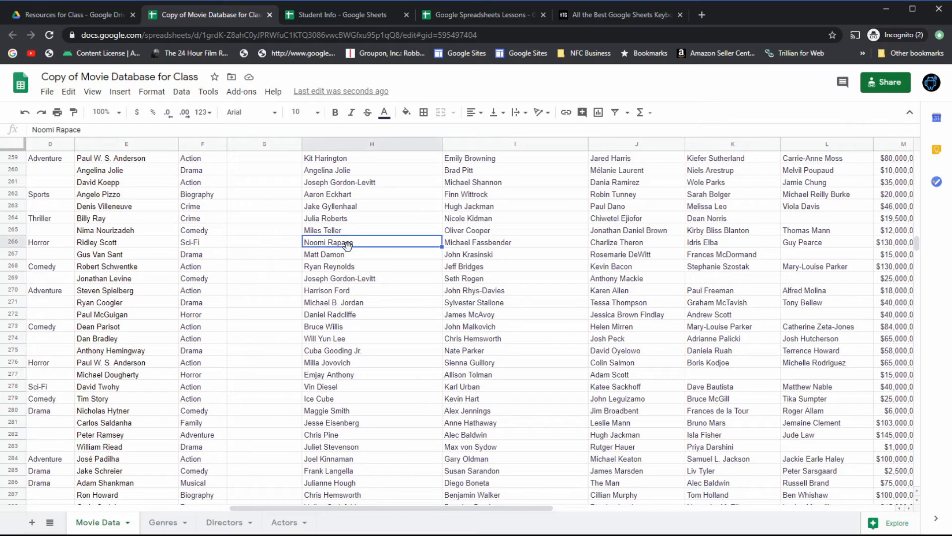
# Search the sheet for "Tom Cruise", replace the search text with "The Man", and go to the next match
pyautogui.hotkey('ctrl', 'f')
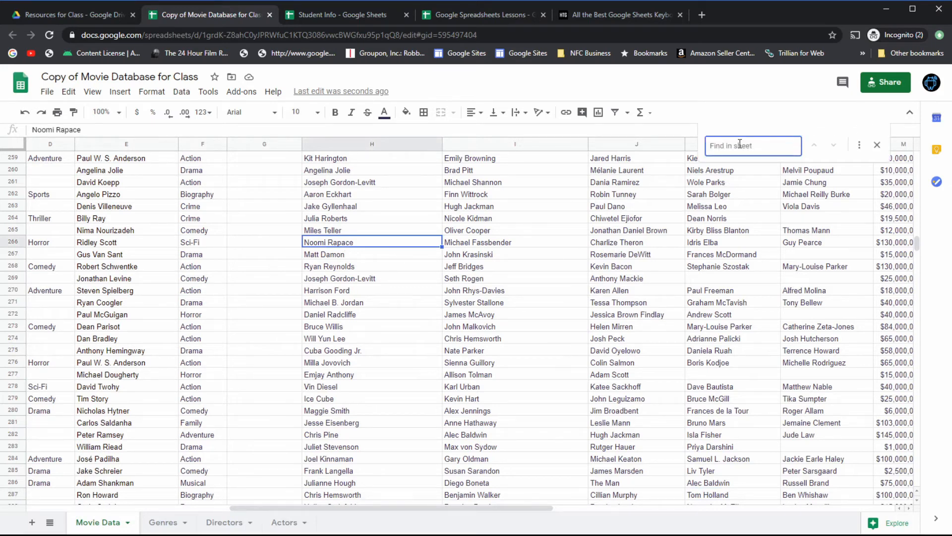
pyautogui.write('Tom Cruise')
pyautogui.moveTo(748, 145); pyautogui.dragTo(695, 147)
pyautogui.write('The Man')
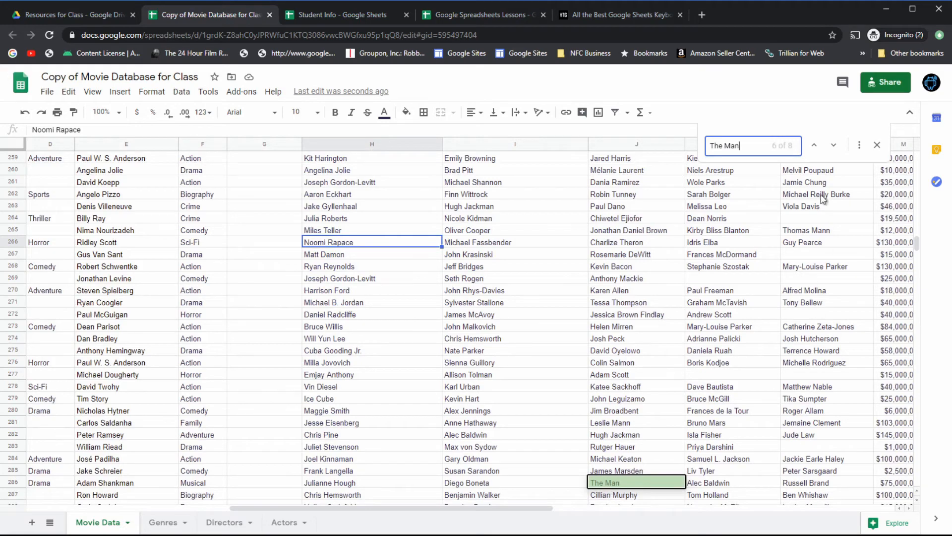
pyautogui.click(835, 146)
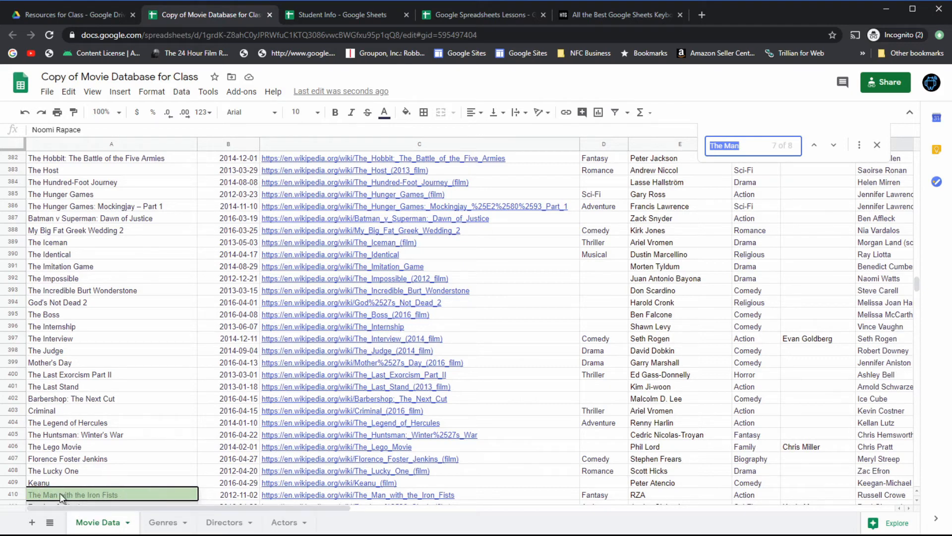
# Set Find and replace to look for "The Man" in this sheet only, with Match entire cell contents enabled
pyautogui.click(860, 145)
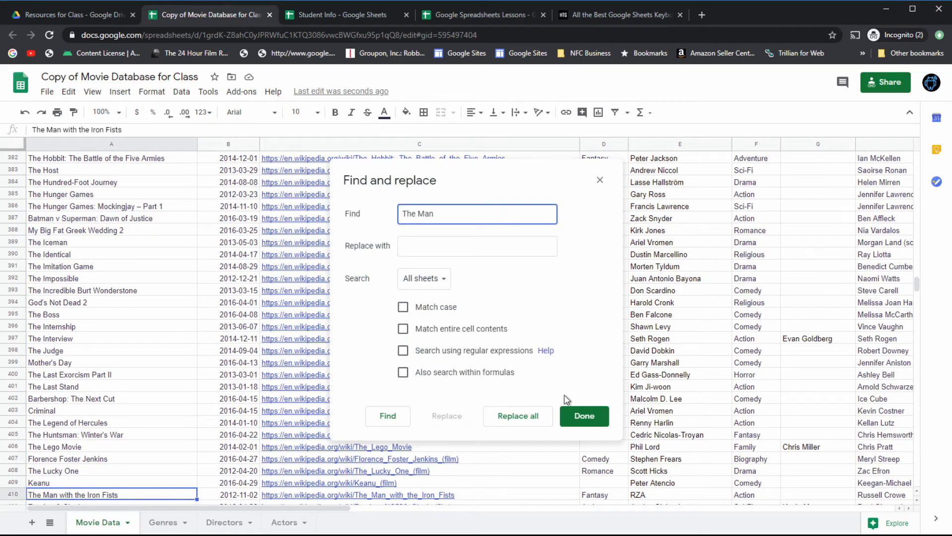
pyautogui.click(405, 332)
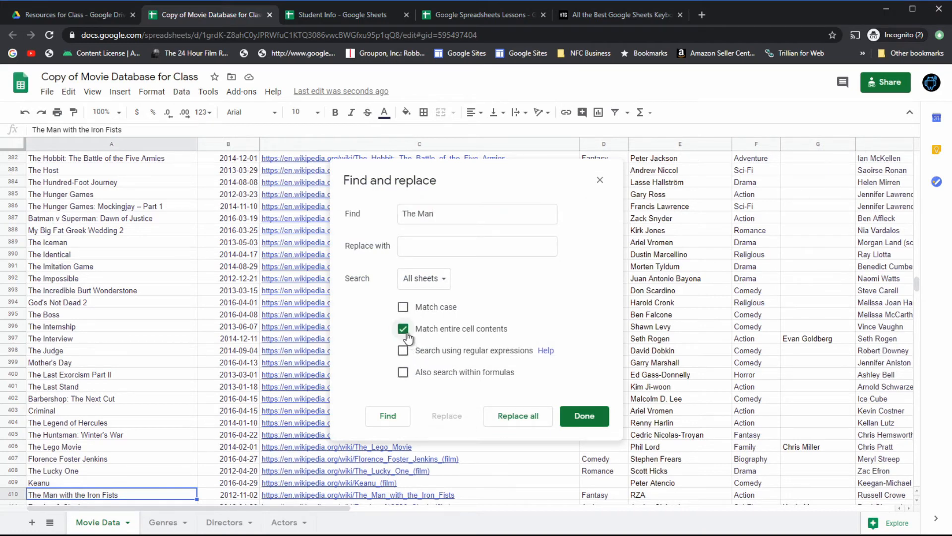
pyautogui.click(440, 284)
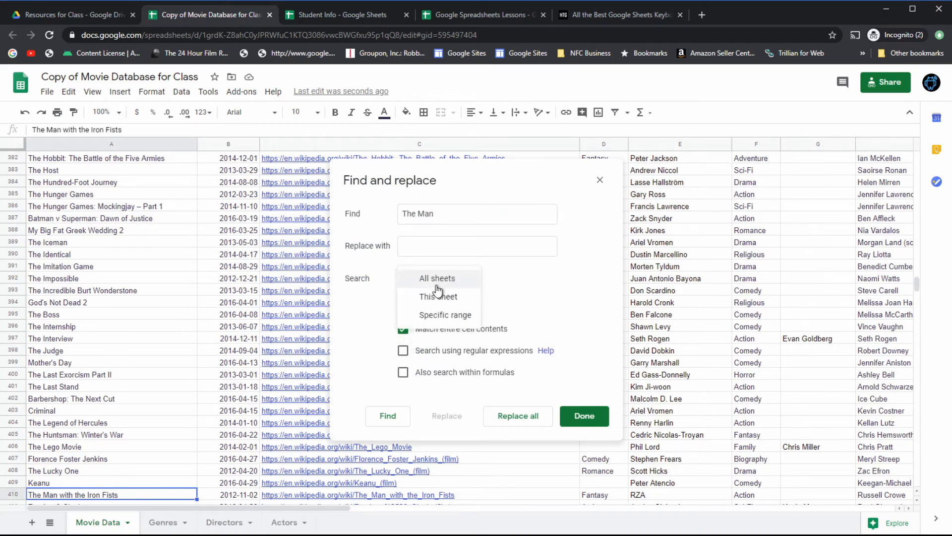
pyautogui.click(437, 298)
# Find four successive whole-cell matches for "The Man" in this sheet
pyautogui.click(389, 420)
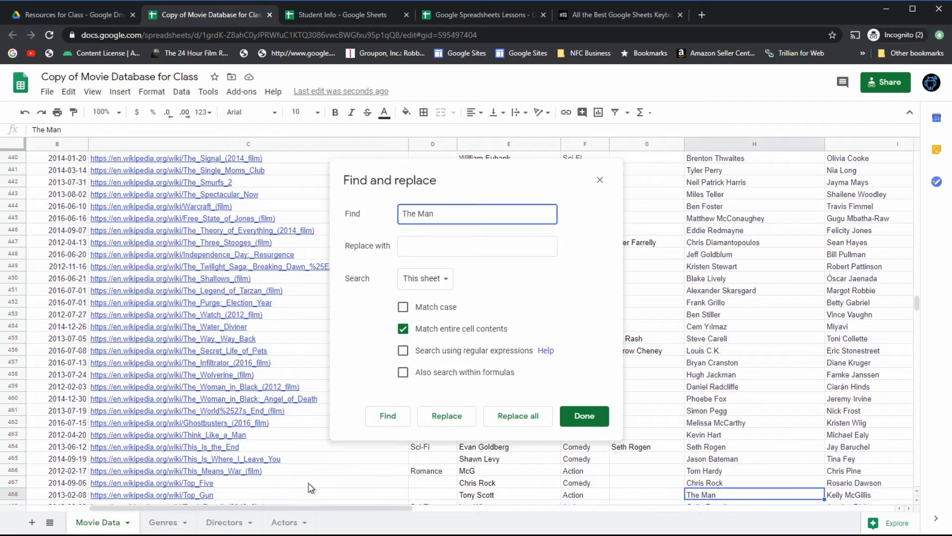
pyautogui.click(382, 420)
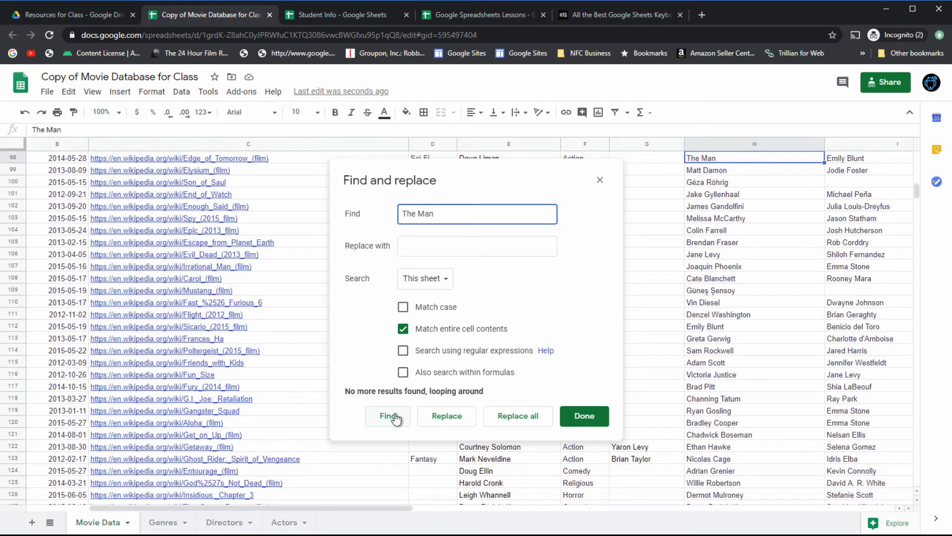
pyautogui.click(396, 419)
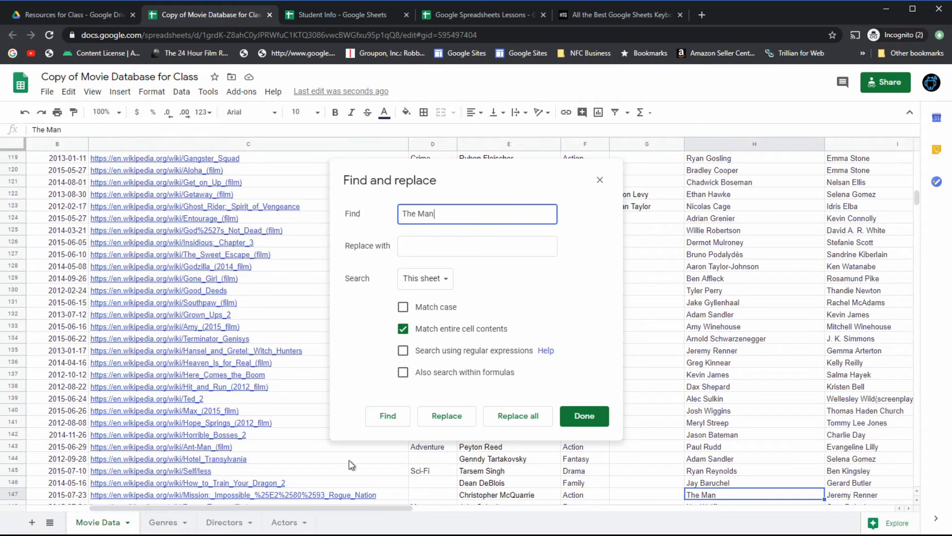
pyautogui.click(379, 418)
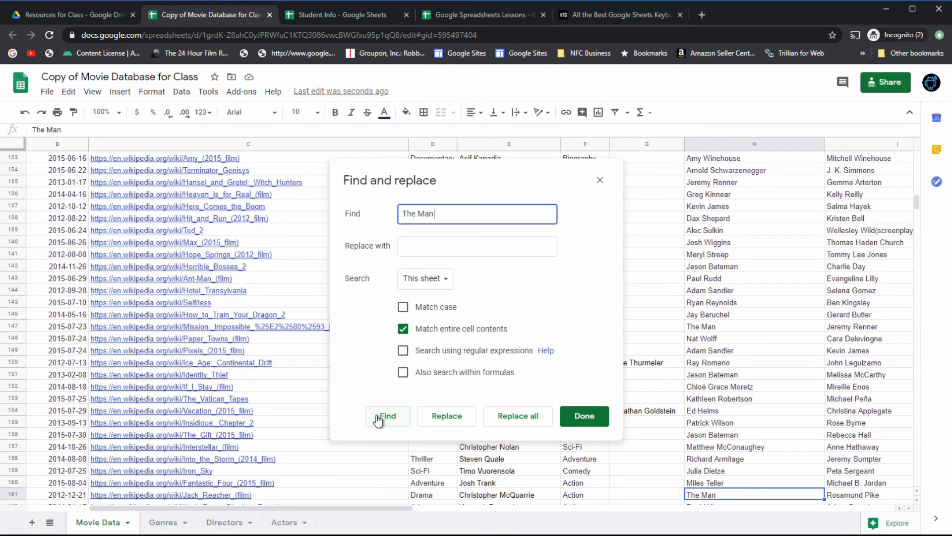
# Replace all "The Man" entries in this sheet with "Tom Cruise" and close Find and replace
pyautogui.click(435, 254)
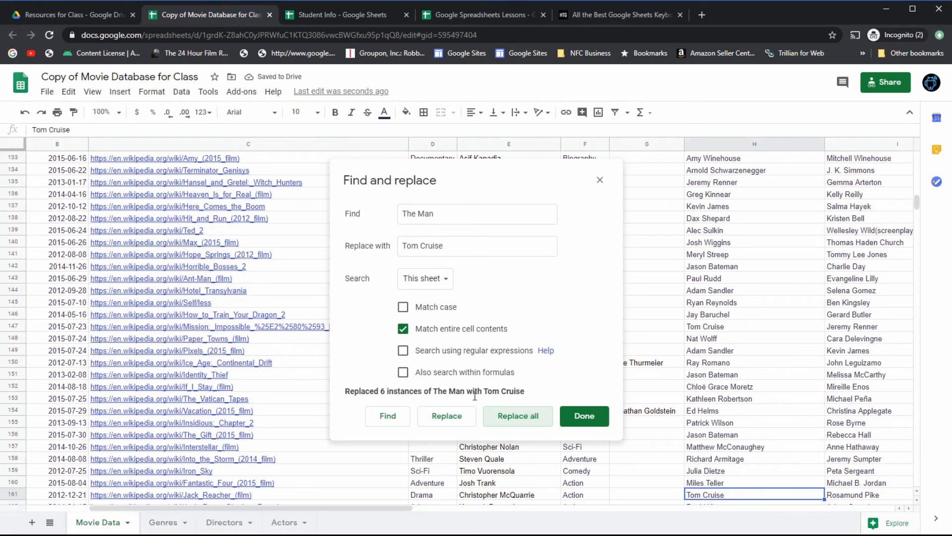
pyautogui.click(584, 419)
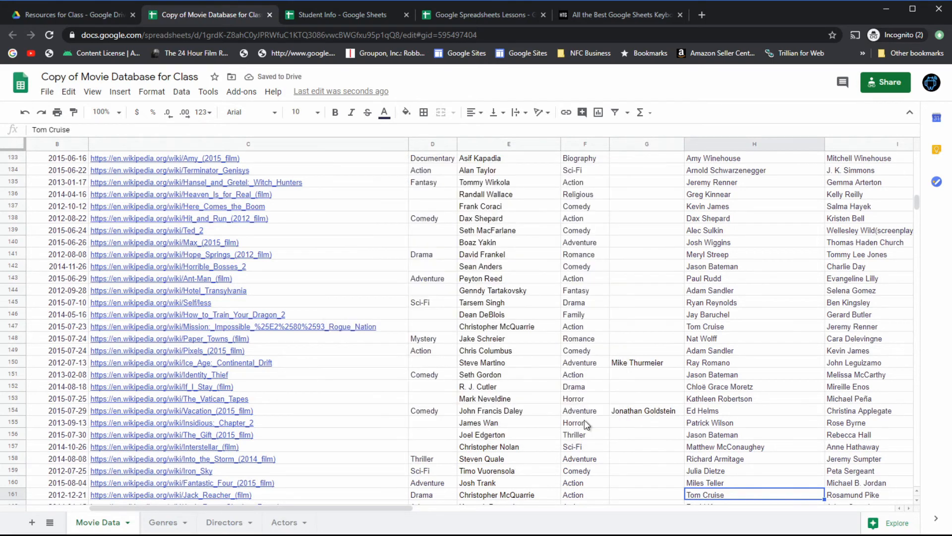
pyautogui.scroll(15, 553, 397)
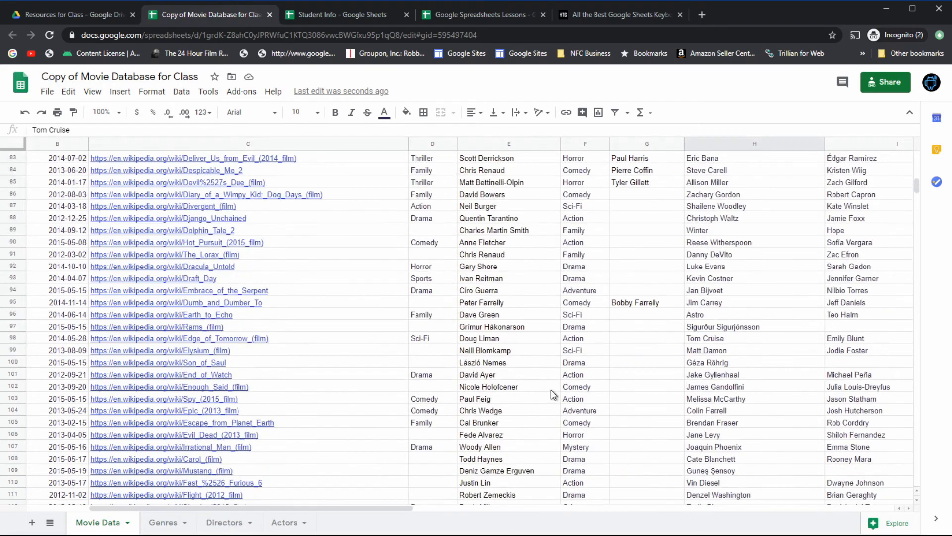
pyautogui.scroll(10, 554, 394)
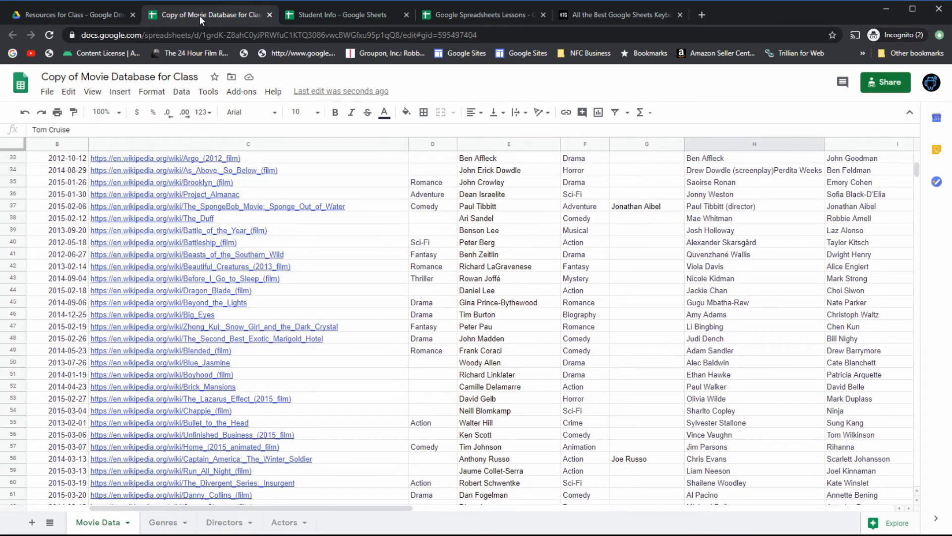
# Switch to the Student Info spreadsheet and search the Student List for one student's full ID number
pyautogui.click(352, 11)
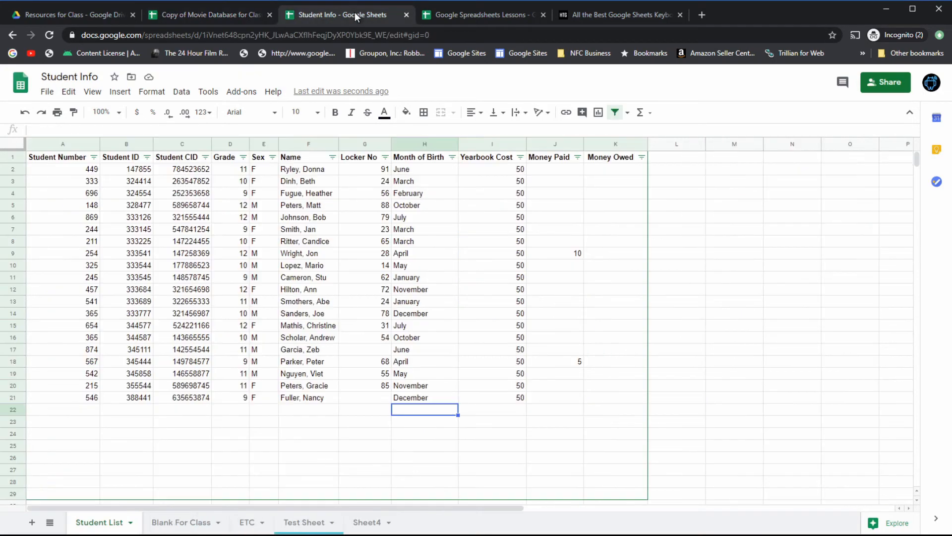
pyautogui.click(218, 243)
pyautogui.click(304, 243)
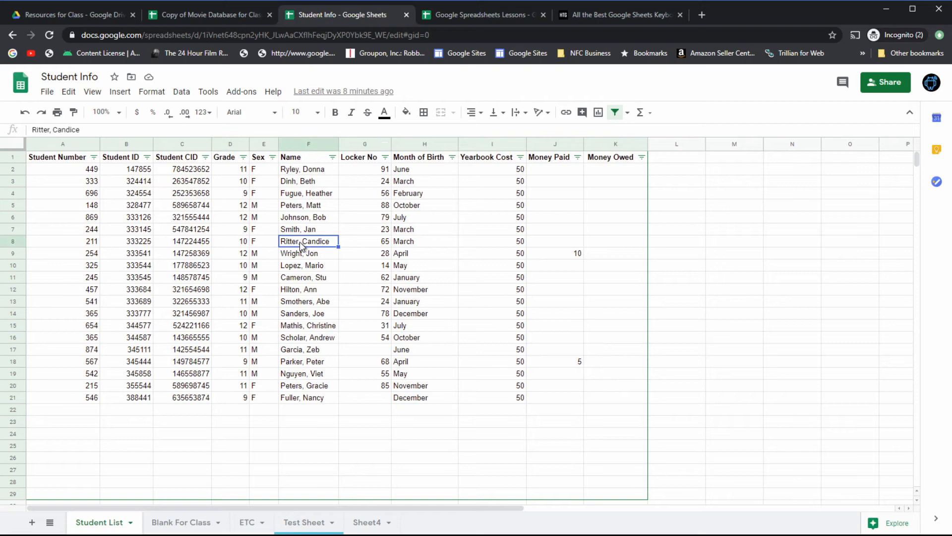
pyautogui.click(186, 219)
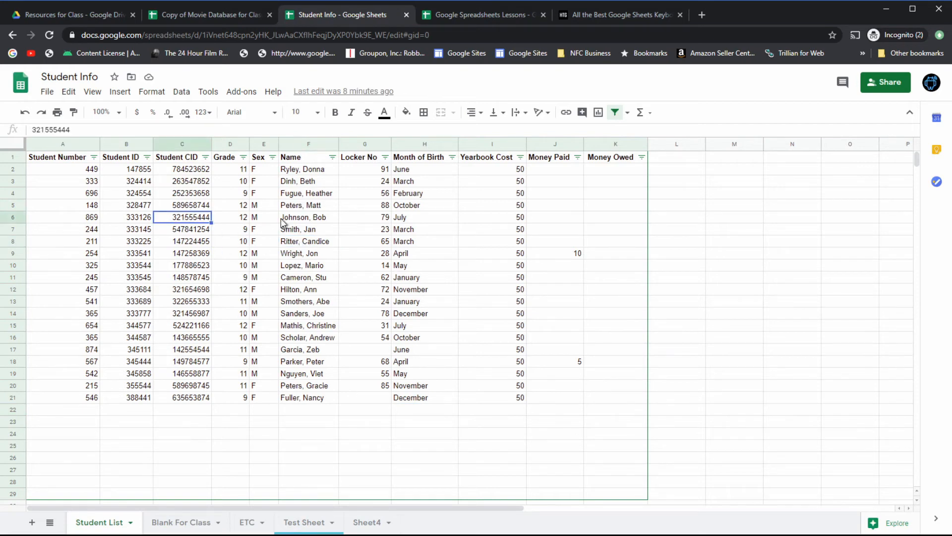
pyautogui.click(411, 231)
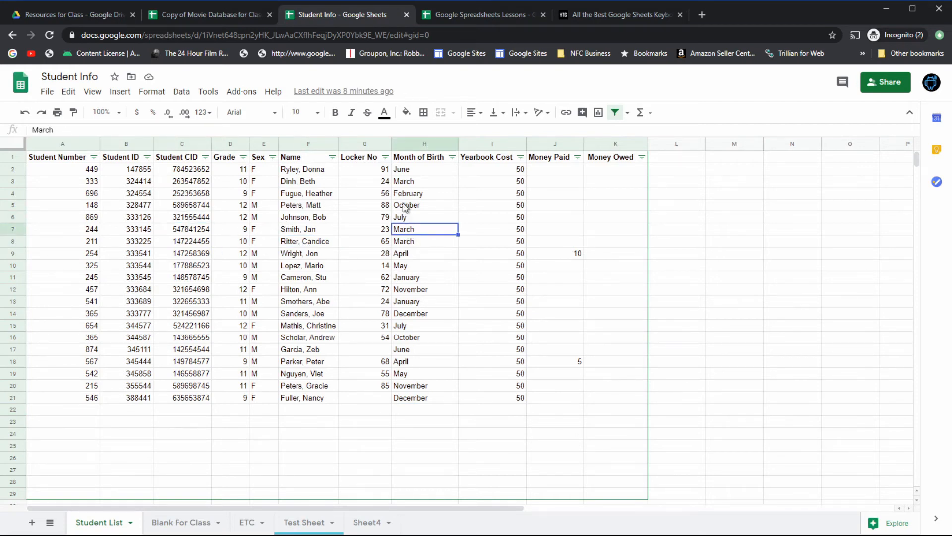
pyautogui.hotkey('ctrl', 'f')
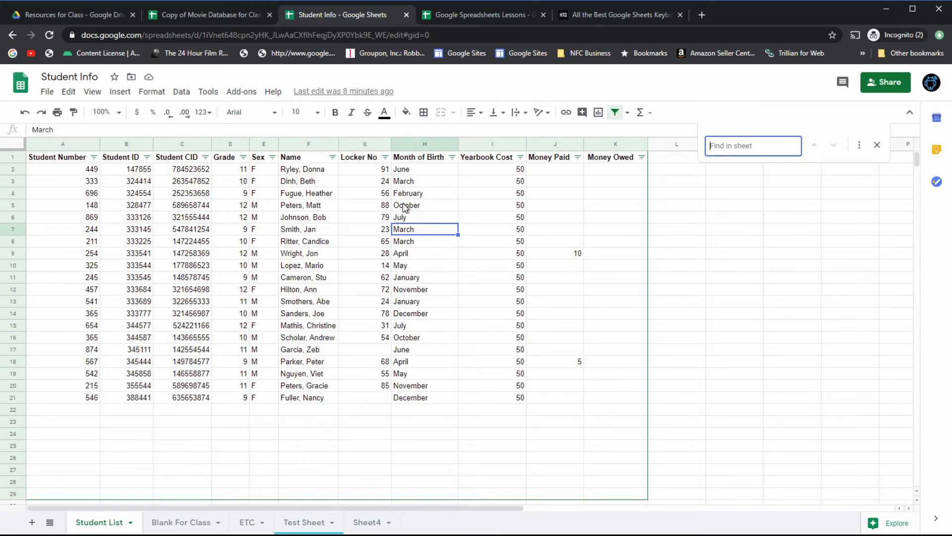
pyautogui.write('344')
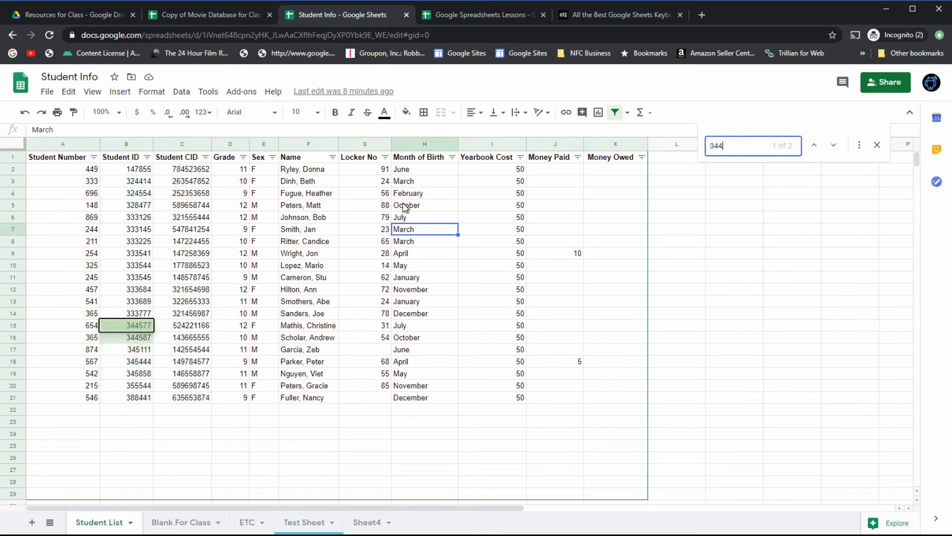
pyautogui.write('577')
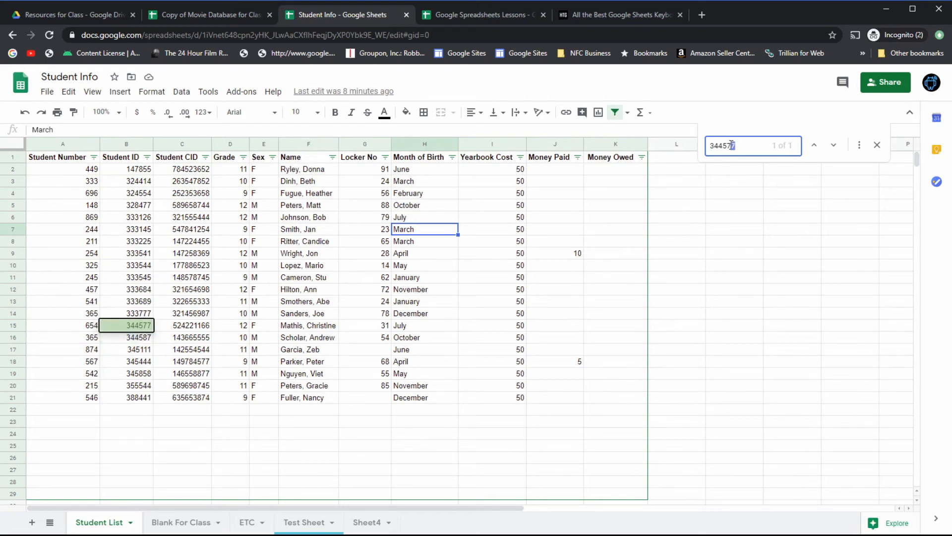
# Search the Student List for the partial ID "344" and go to the second match
pyautogui.moveTo(731, 144); pyautogui.dragTo(708, 145)
pyautogui.write('344')
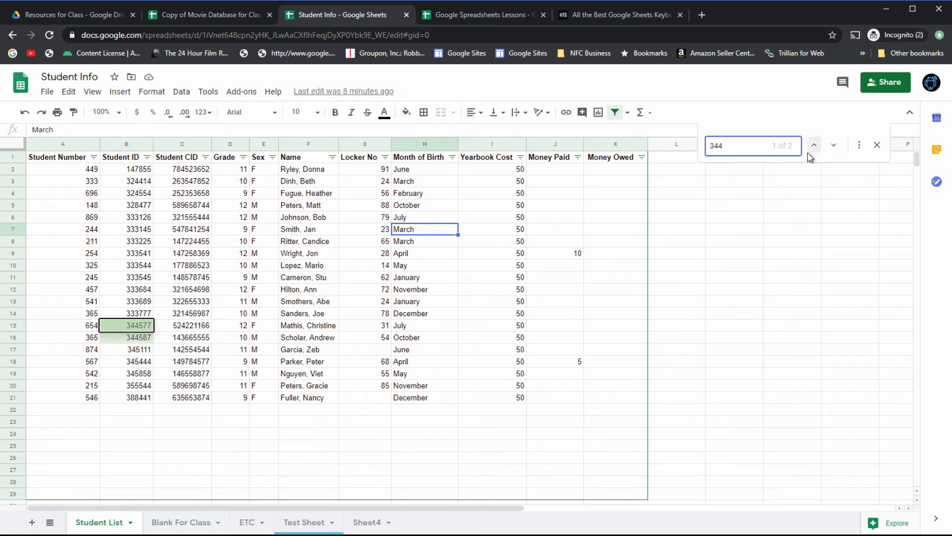
pyautogui.click(833, 145)
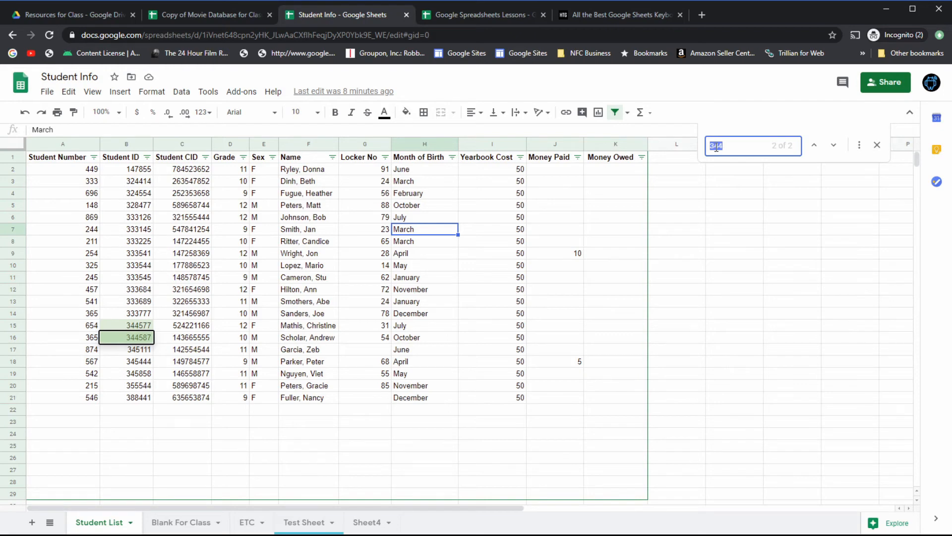
# Review the Find and replace options for "344", close the dialog without replacing anything, and select the Month of Birth cell in row 10
pyautogui.click(859, 145)
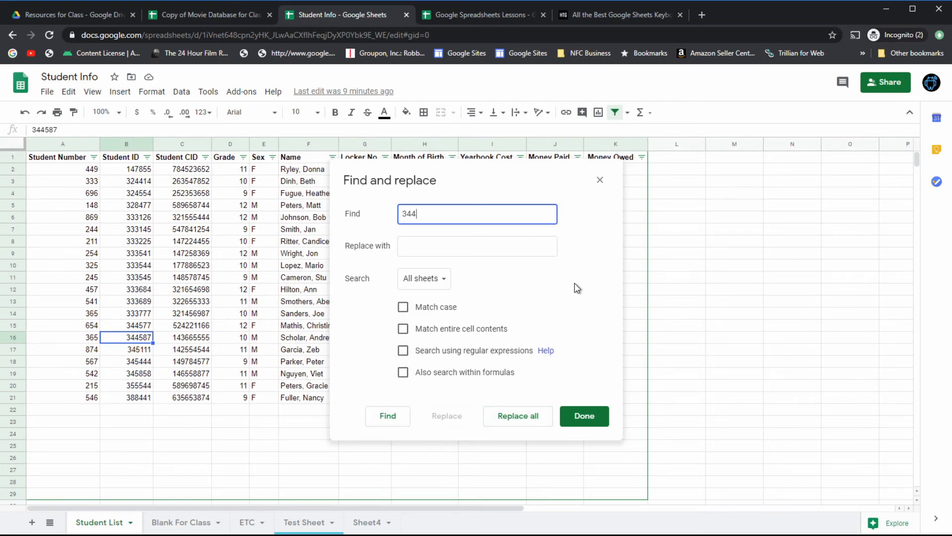
pyautogui.click(601, 180)
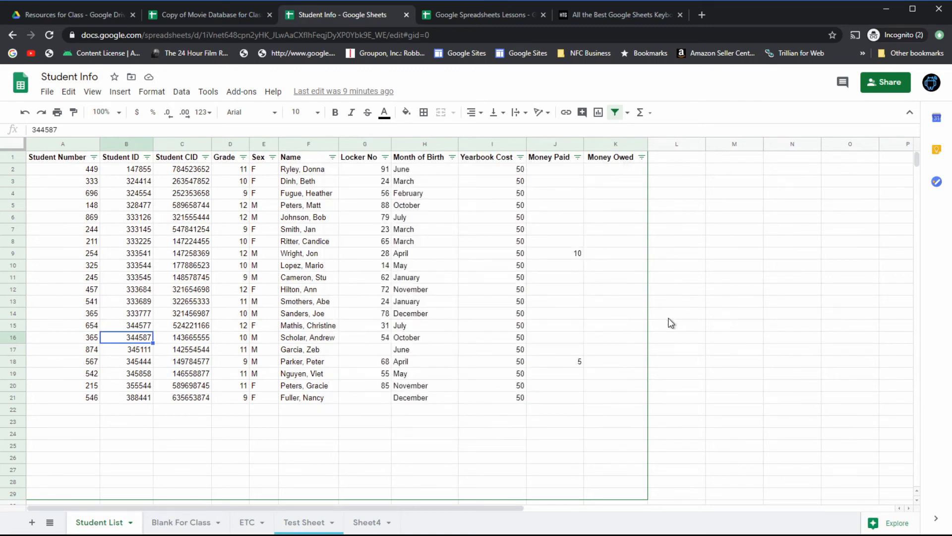
pyautogui.click(444, 268)
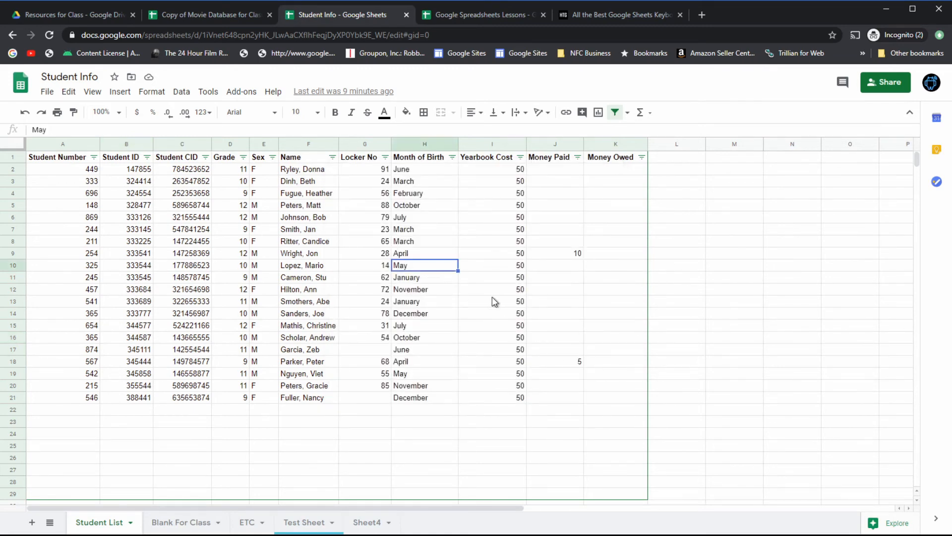